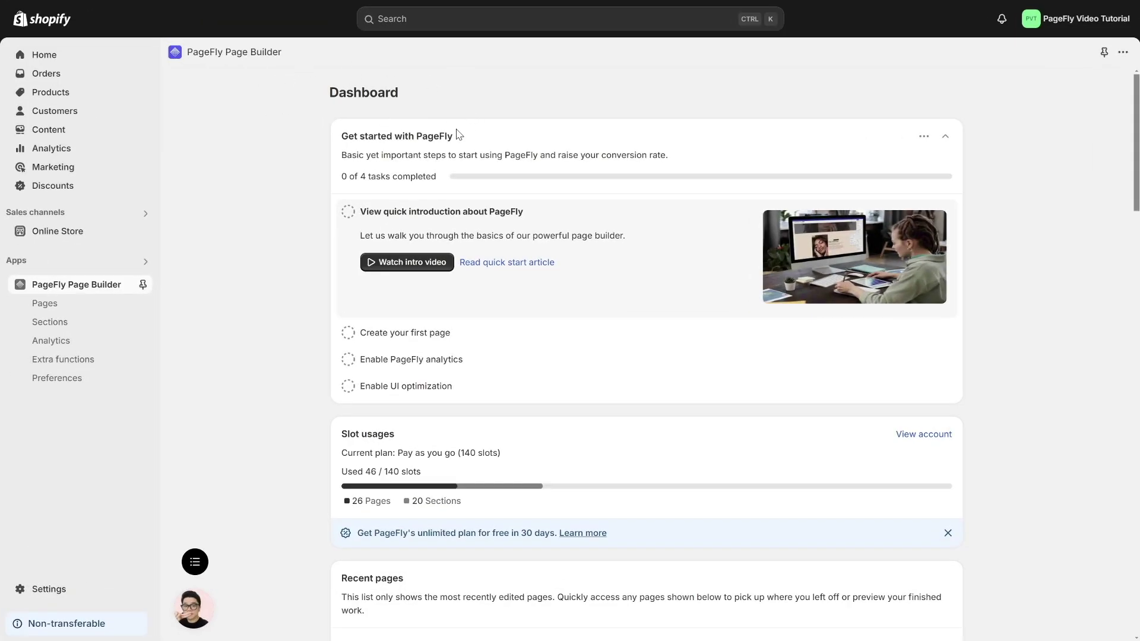
From the Pages list, start a blank page of the Regular type
click(85, 306)
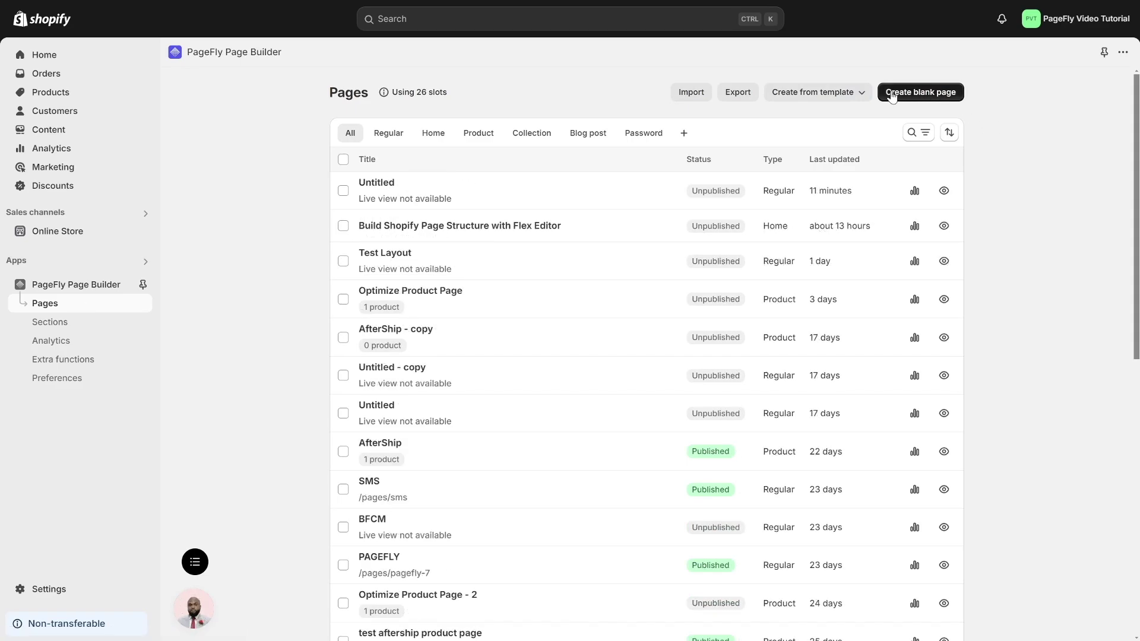
click(927, 95)
click(915, 120)
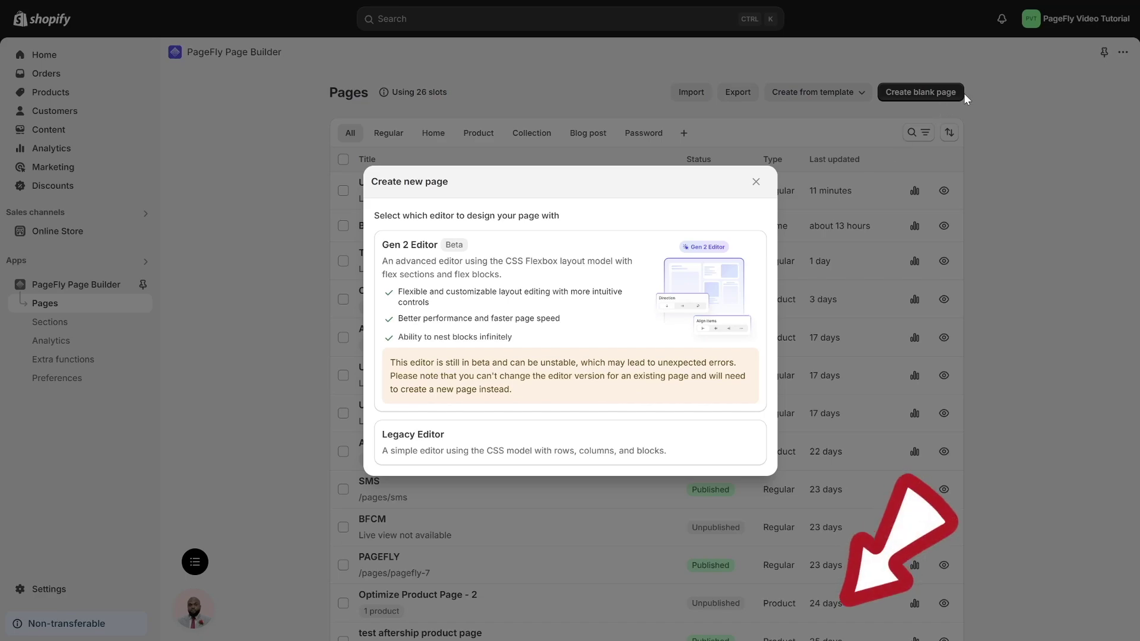
Choose the Gen 2 editor, try dropping a three-column layout, then bring back the Layout elements
click(666, 288)
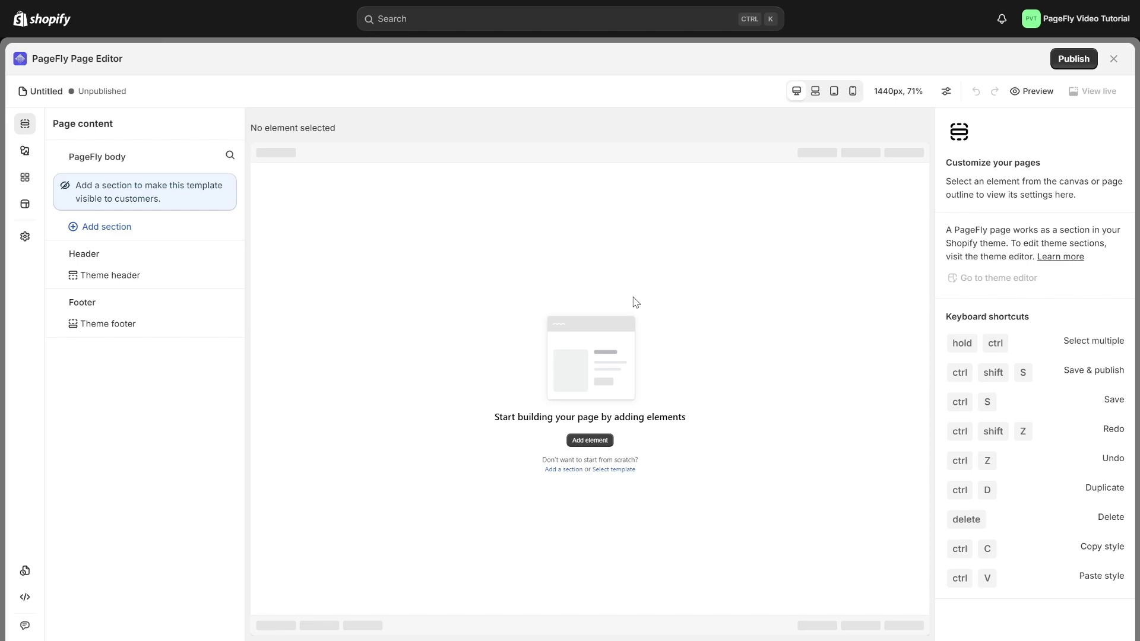
click(21, 153)
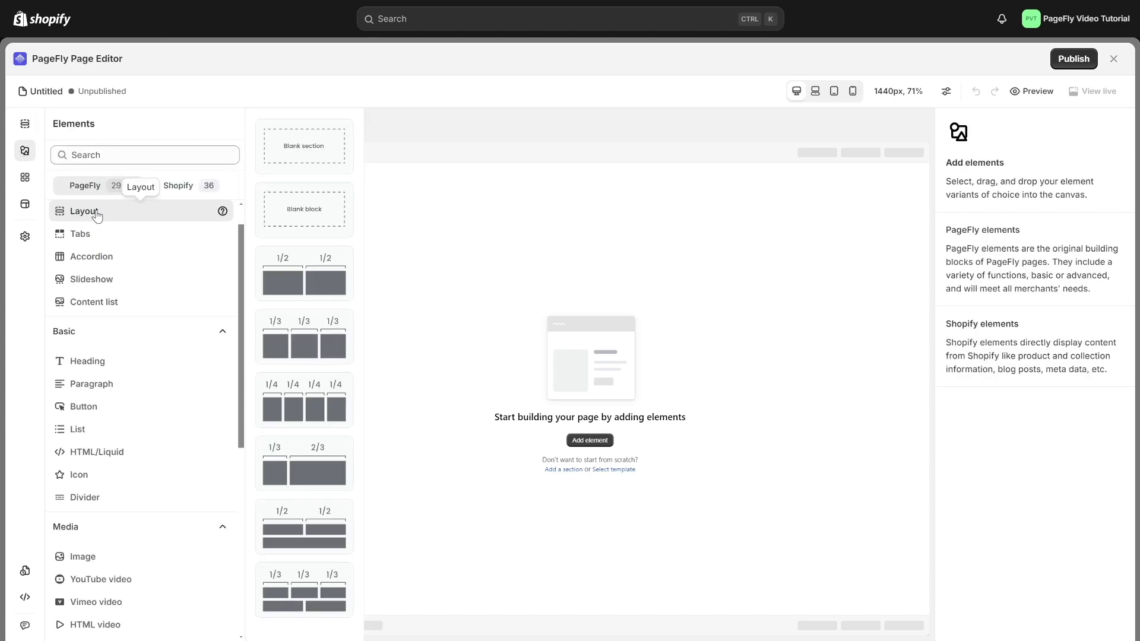
drag(304, 338, 481, 288)
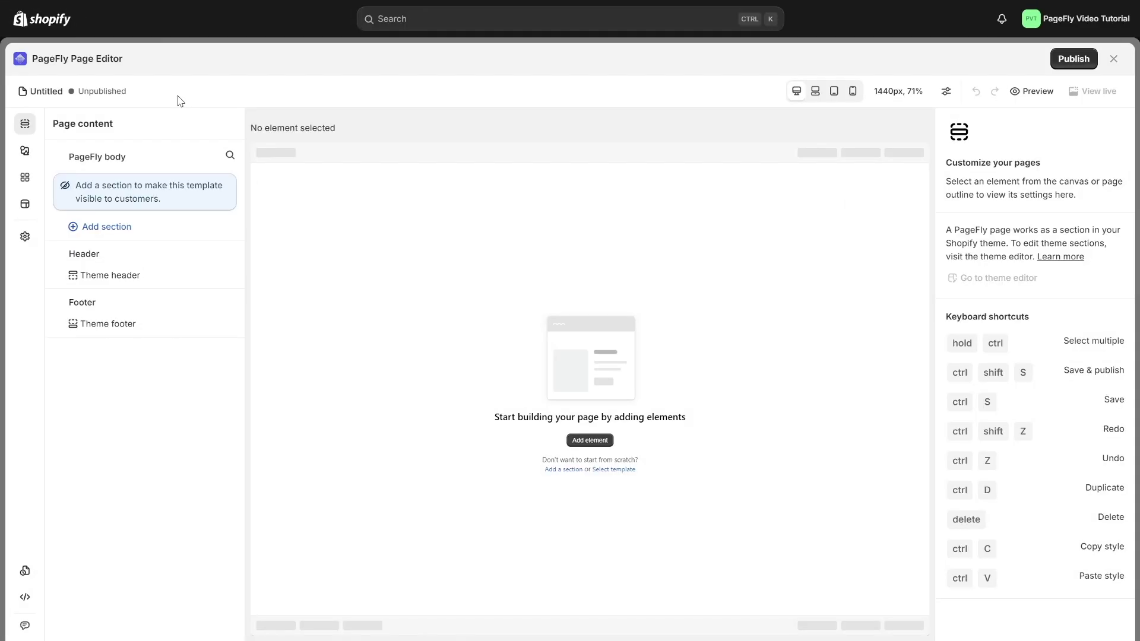
click(24, 150)
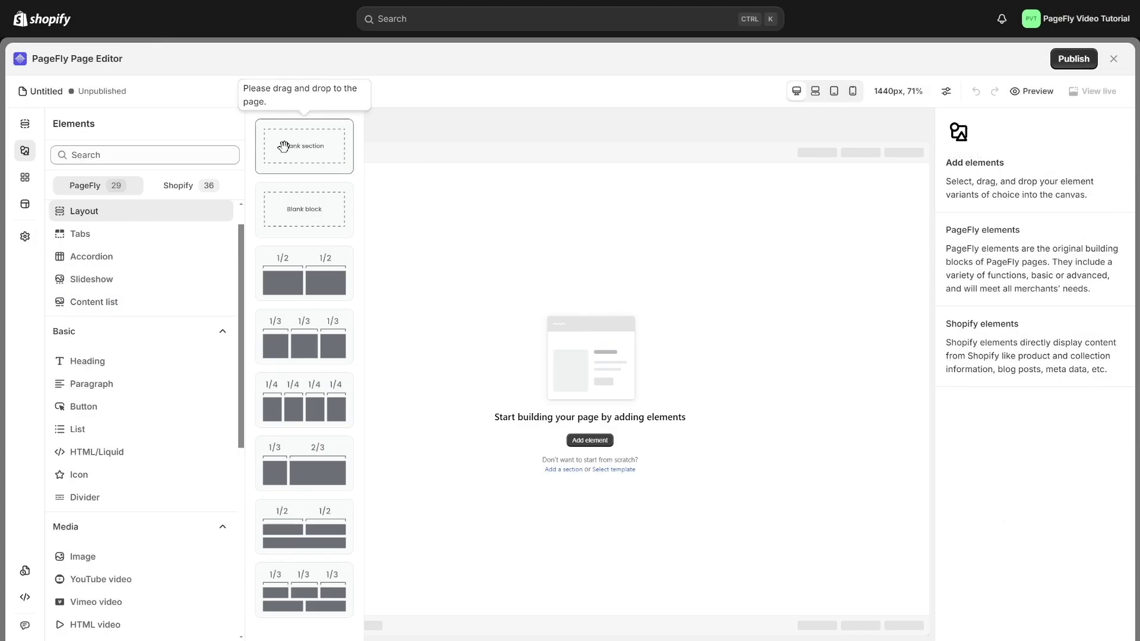
drag(291, 155, 427, 194)
click(25, 151)
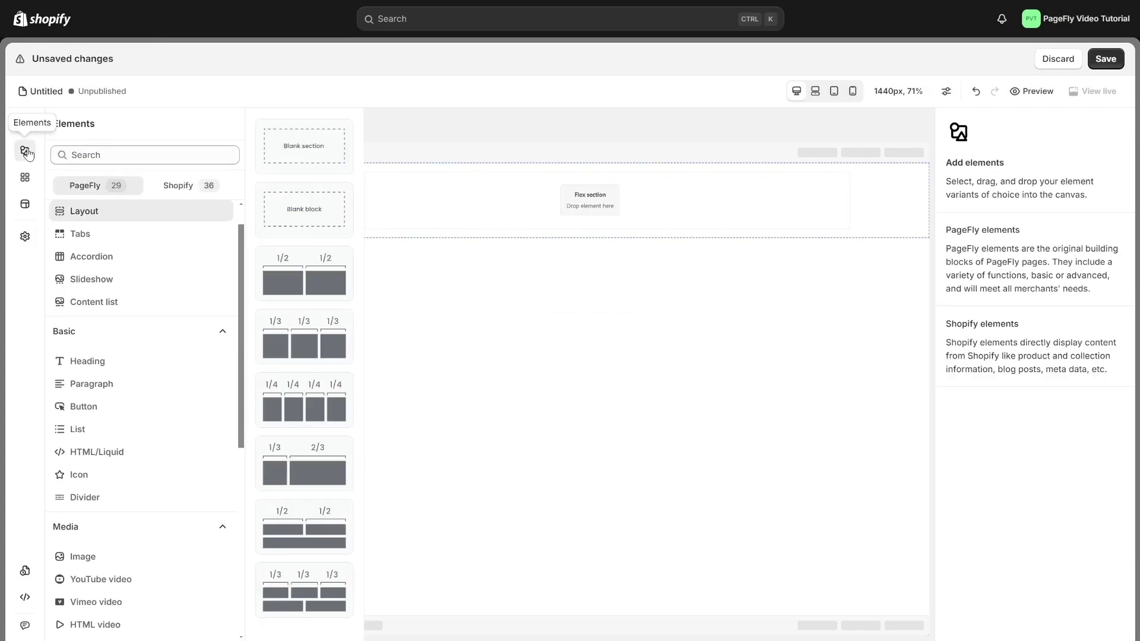
click(98, 358)
drag(306, 143, 386, 189)
click(25, 151)
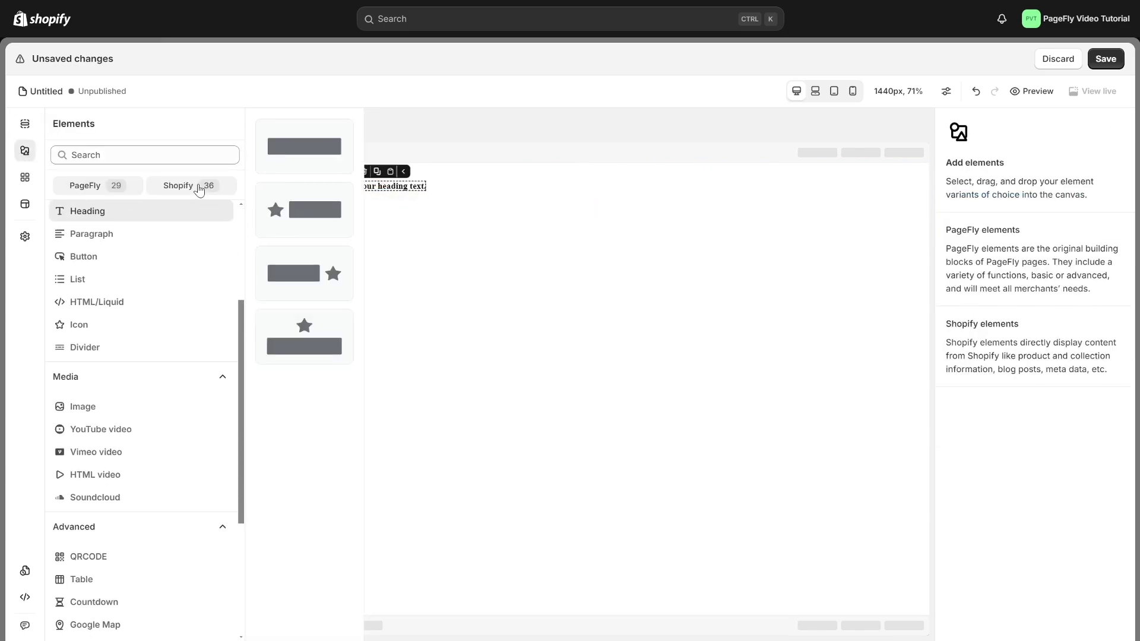
click(198, 186)
drag(325, 154, 417, 197)
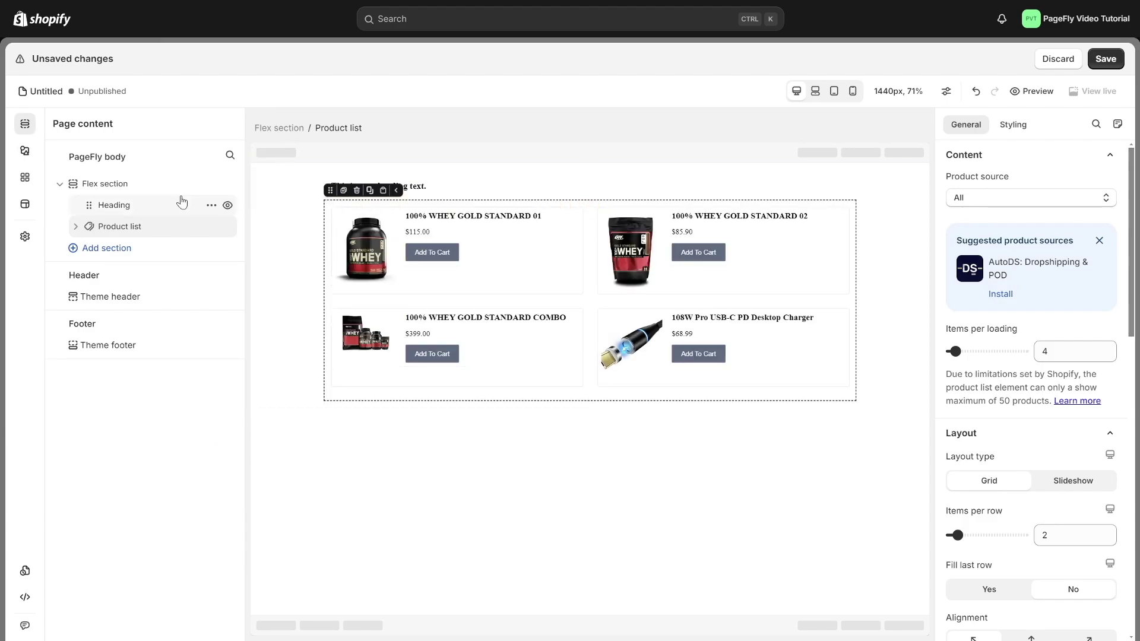
click(25, 151)
click(89, 187)
scroll(178, 256, down, 2)
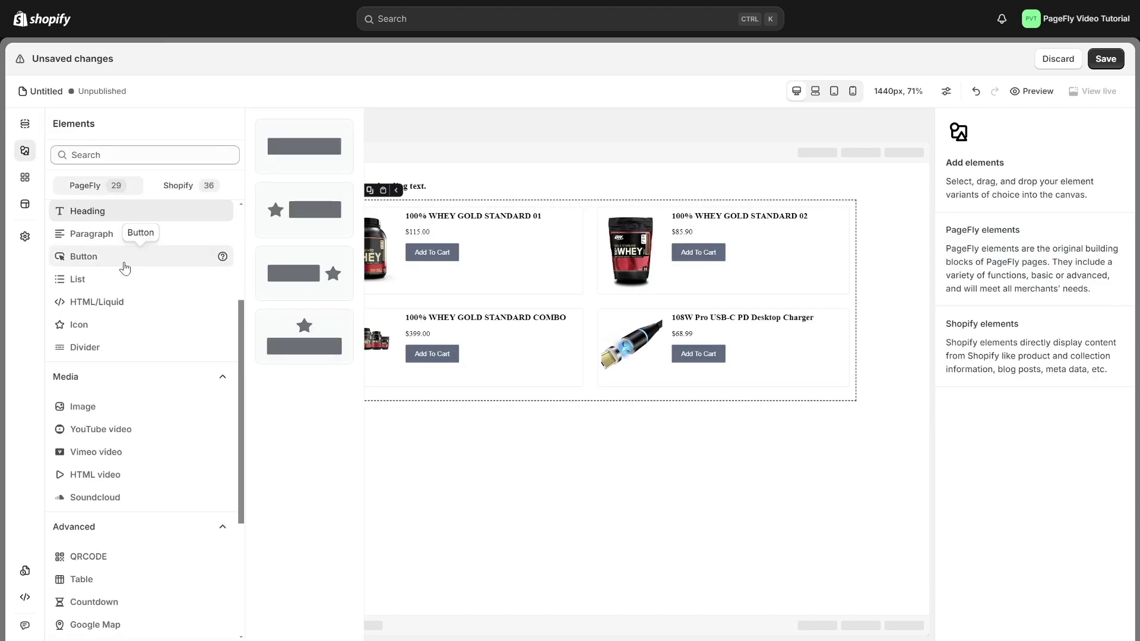
scroll(119, 240, up, 4)
click(119, 240)
drag(291, 221, 558, 477)
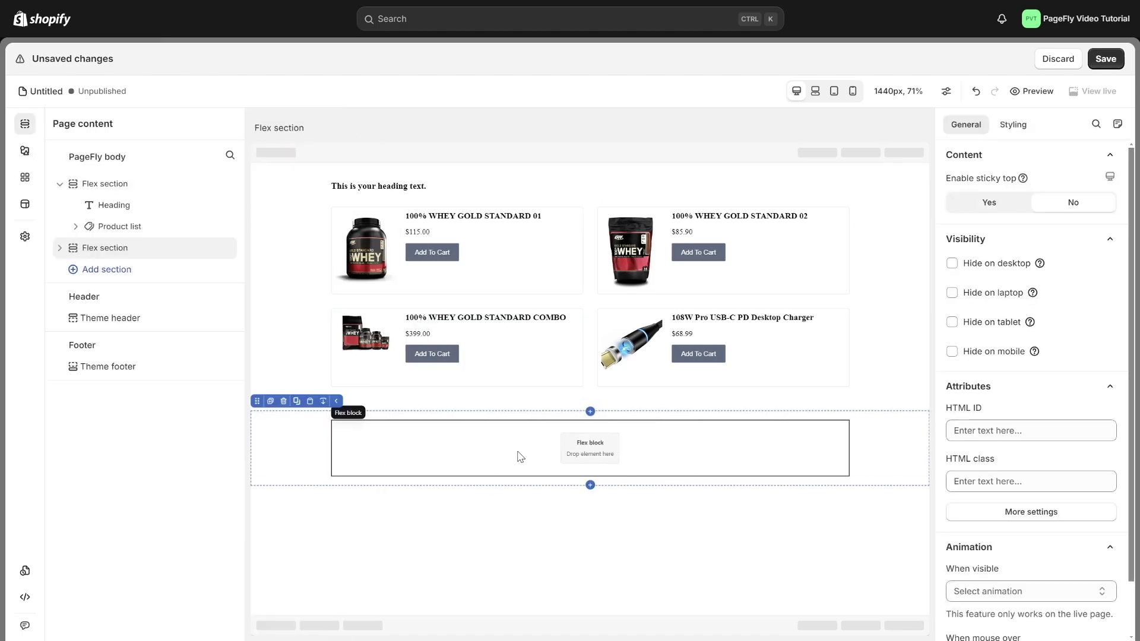
click(25, 151)
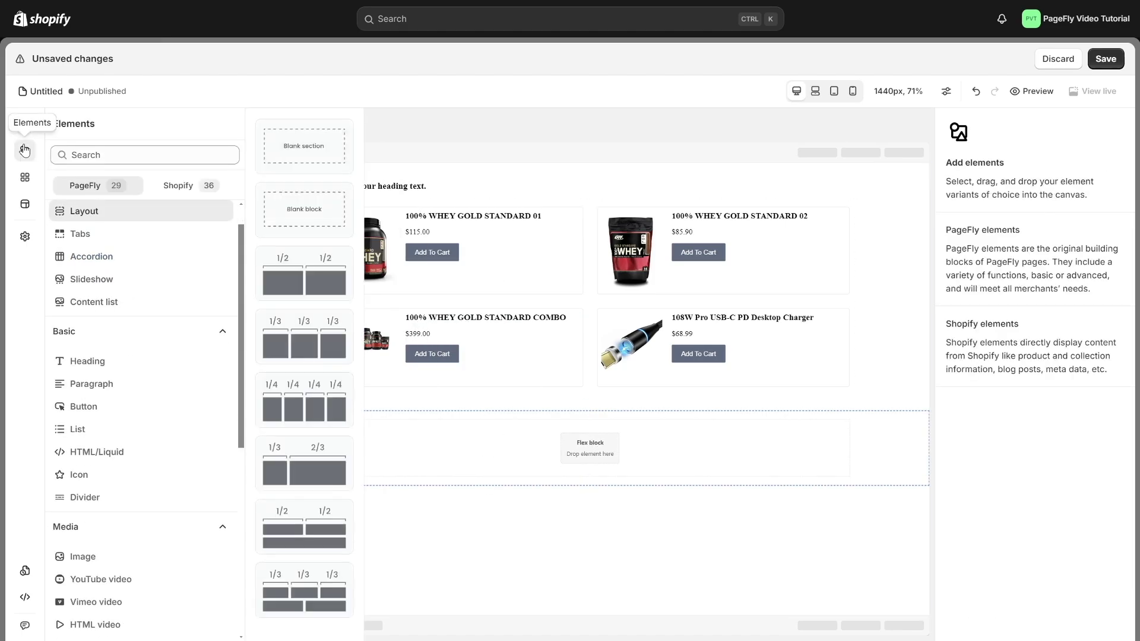
scroll(122, 338, down, 1)
click(142, 364)
drag(300, 158, 449, 437)
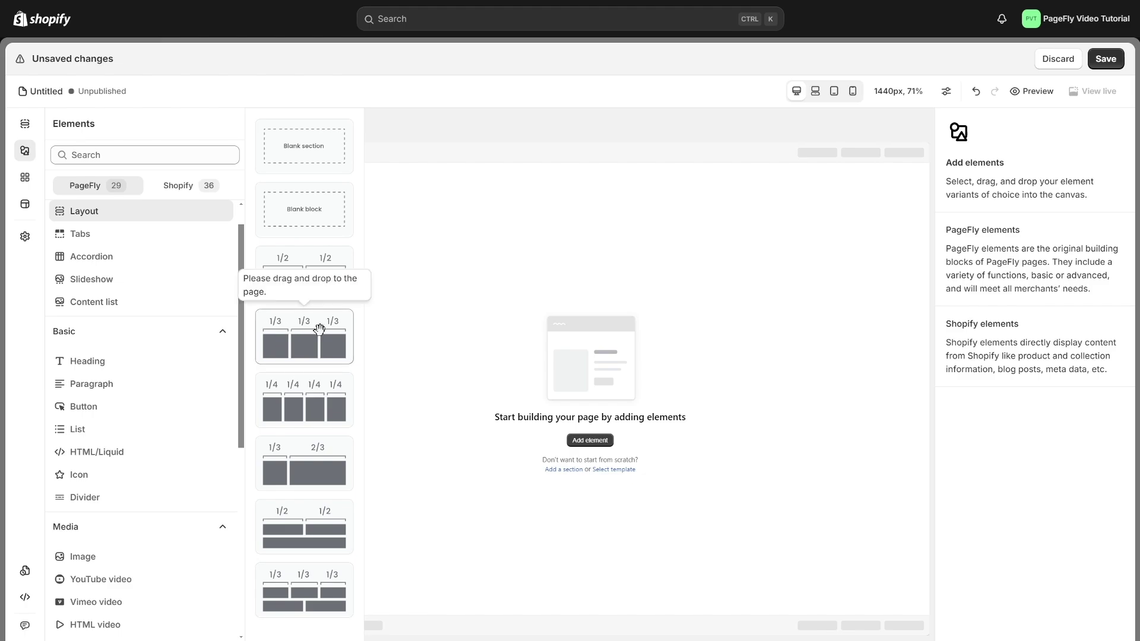
Add a 1/3-1/3-1/3 flex section, nest a Blank block in the first block, and duplicate the third
drag(297, 340, 426, 298)
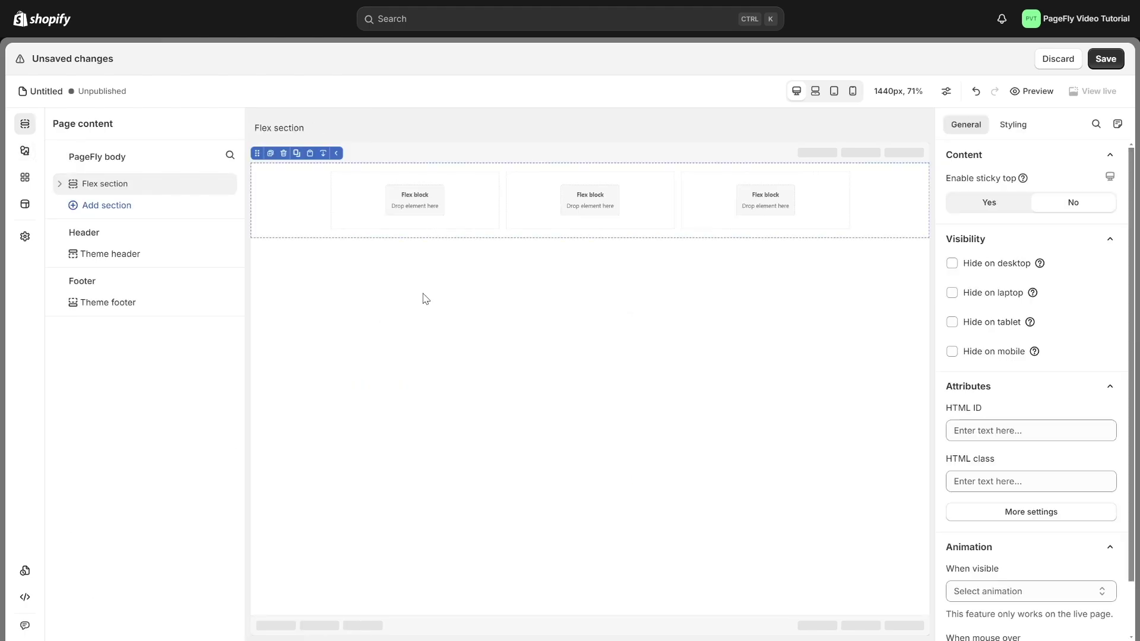
click(24, 151)
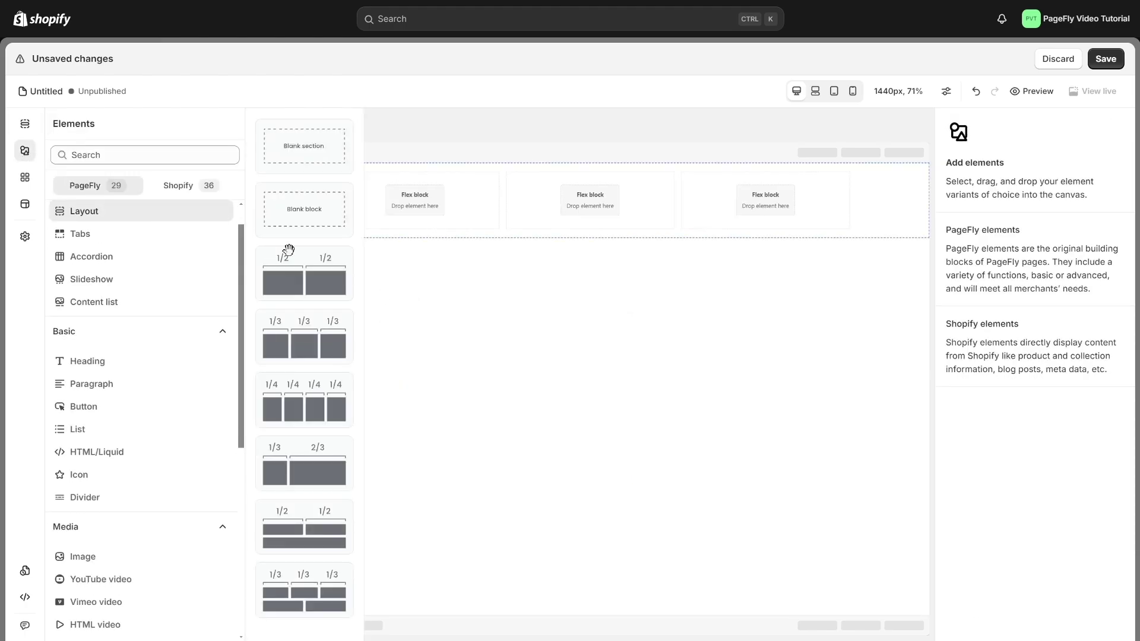
drag(302, 217, 410, 219)
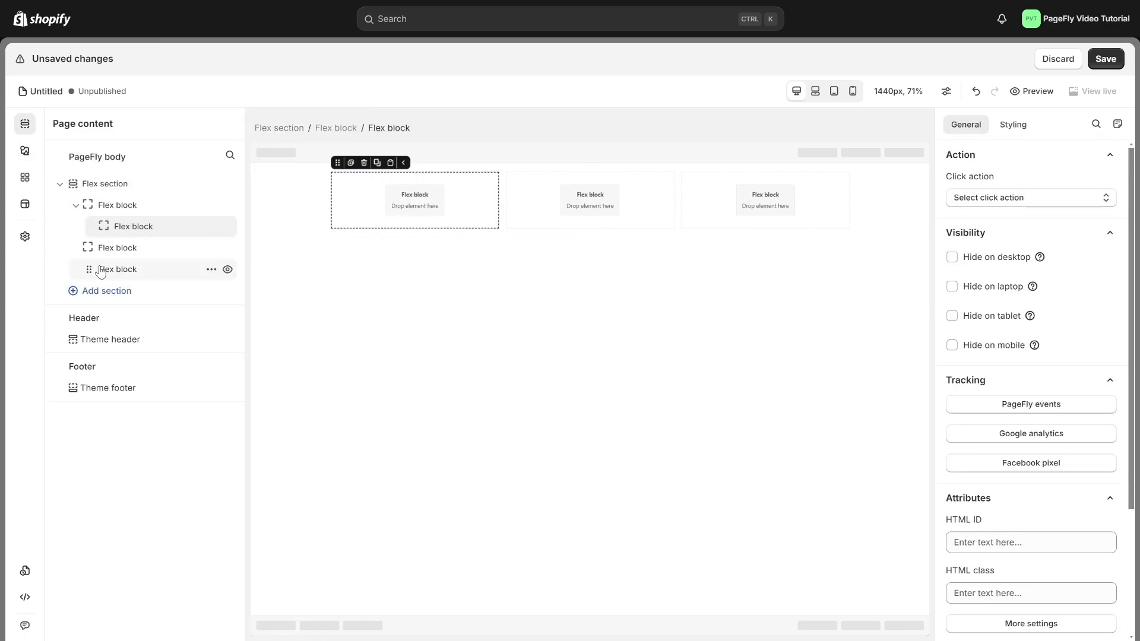
click(211, 269)
click(223, 315)
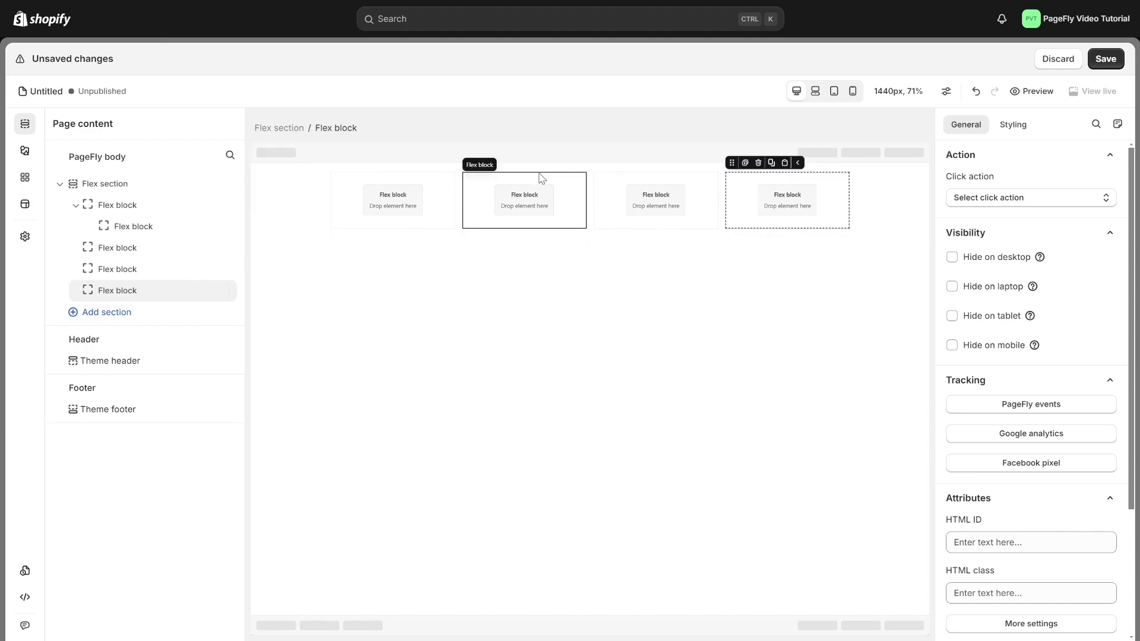
Set the flex section's Direction to vertical so the four blocks stack
click(290, 130)
click(1014, 126)
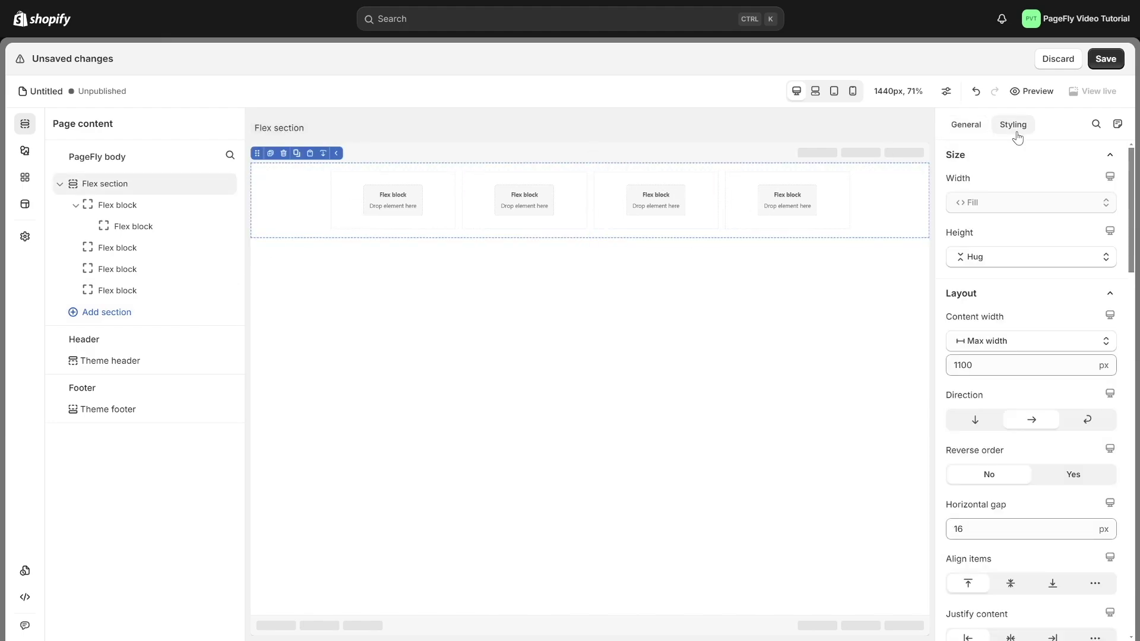
click(977, 424)
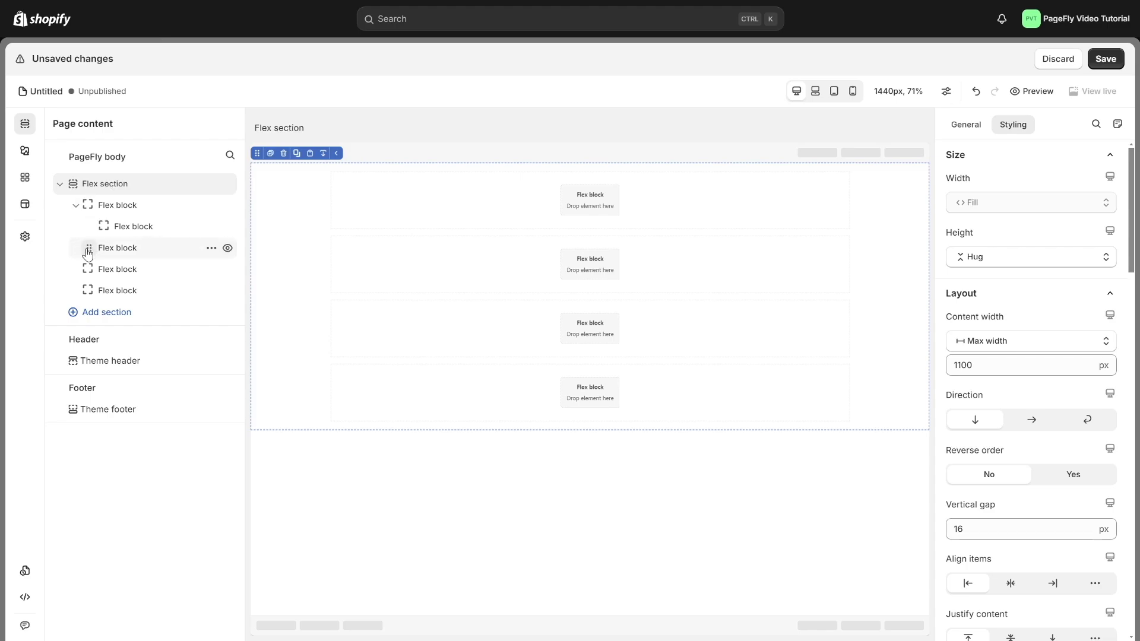
Move a plain flex block to the top, then add a Heading and a Paragraph to the last block
drag(88, 254, 83, 206)
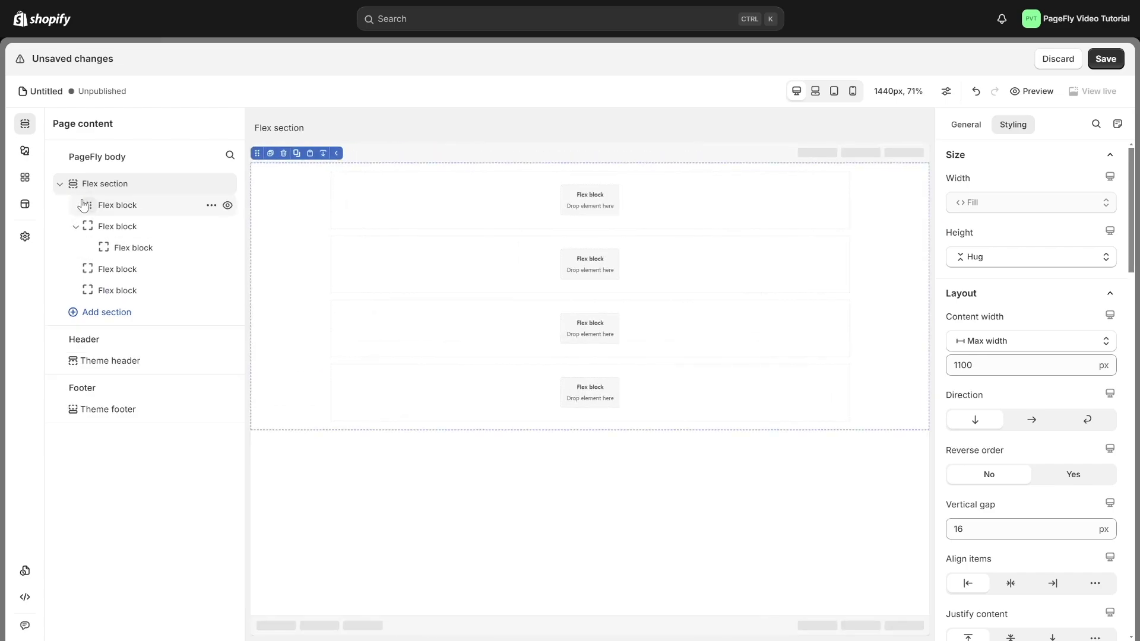
click(24, 150)
scroll(142, 297, down, 3)
drag(158, 329, 480, 321)
click(24, 150)
scroll(143, 297, down, 3)
drag(140, 233, 380, 386)
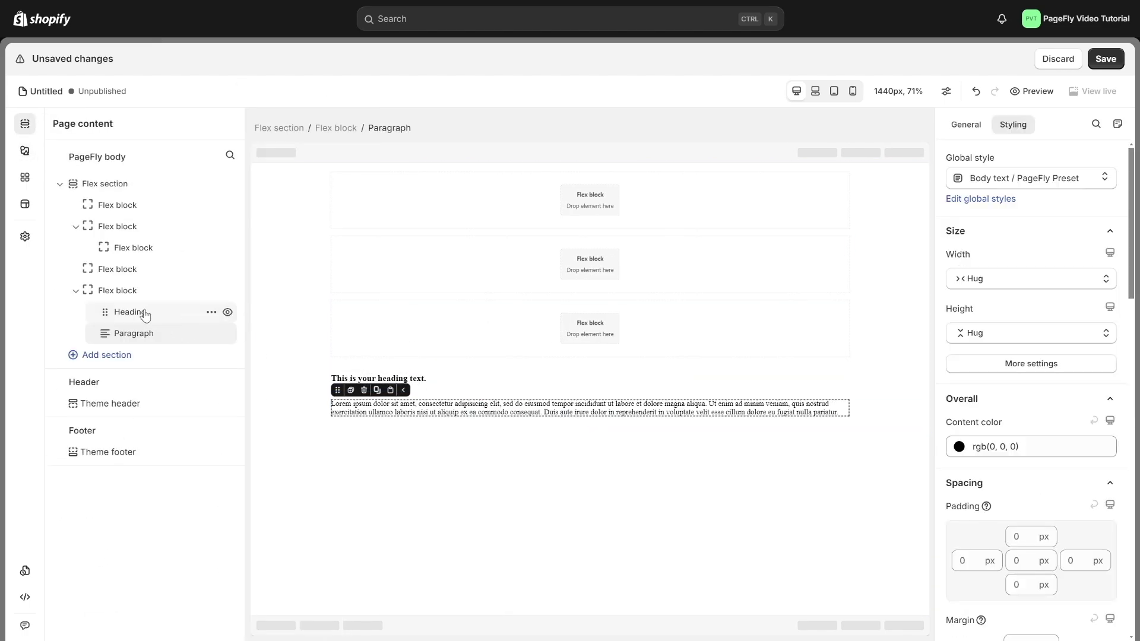
Group the heading and paragraph into their own nested flex block
click(145, 315)
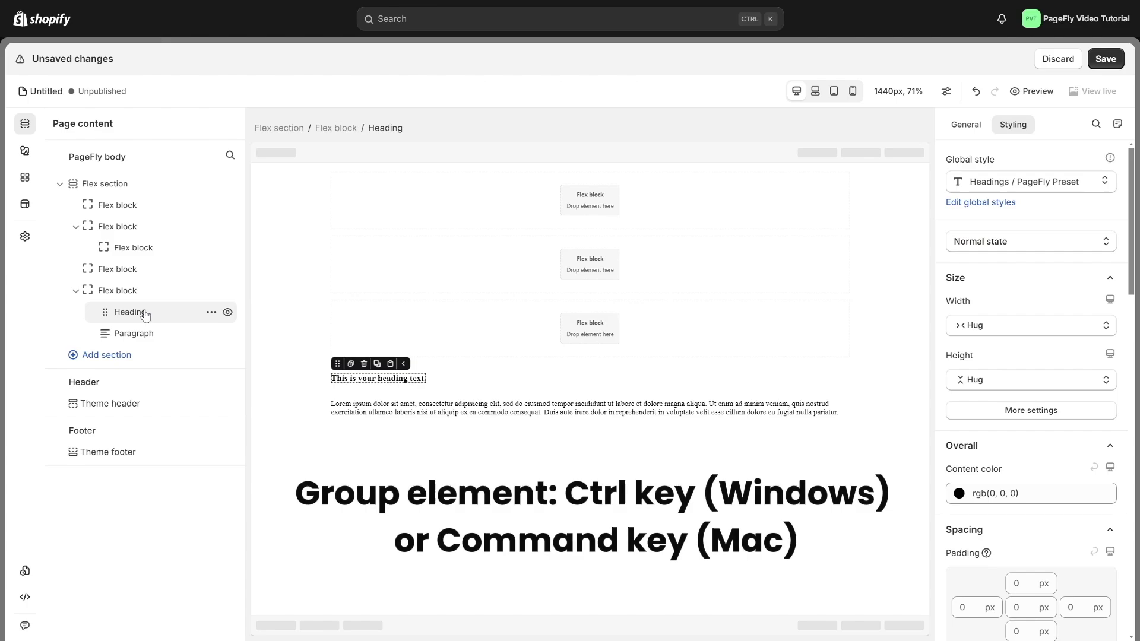
ctrl+click(151, 332)
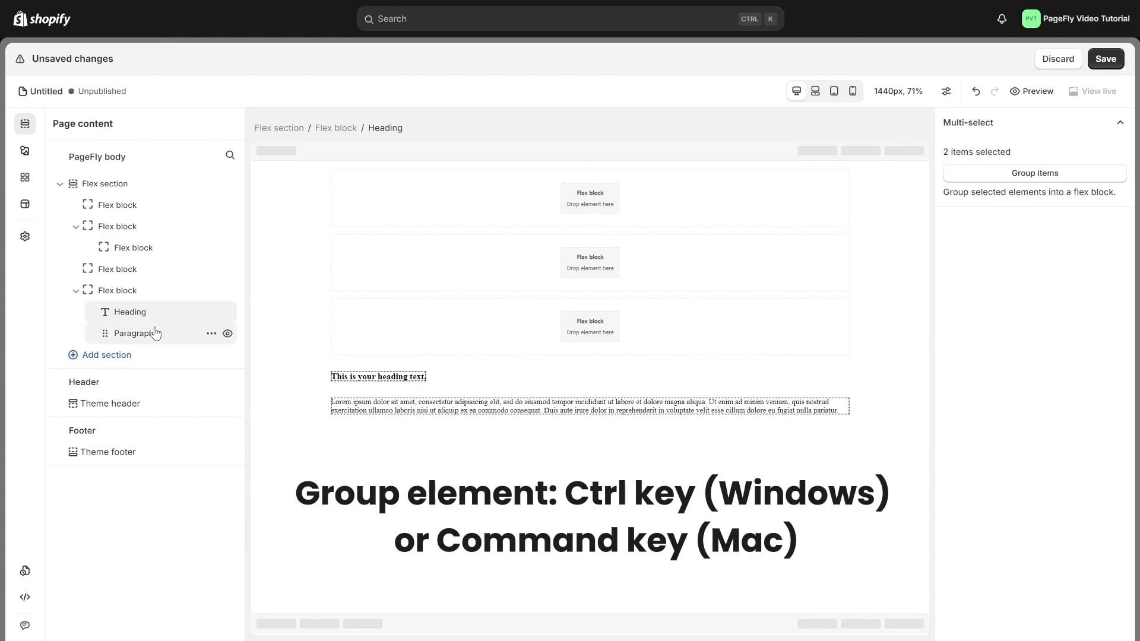
click(1028, 177)
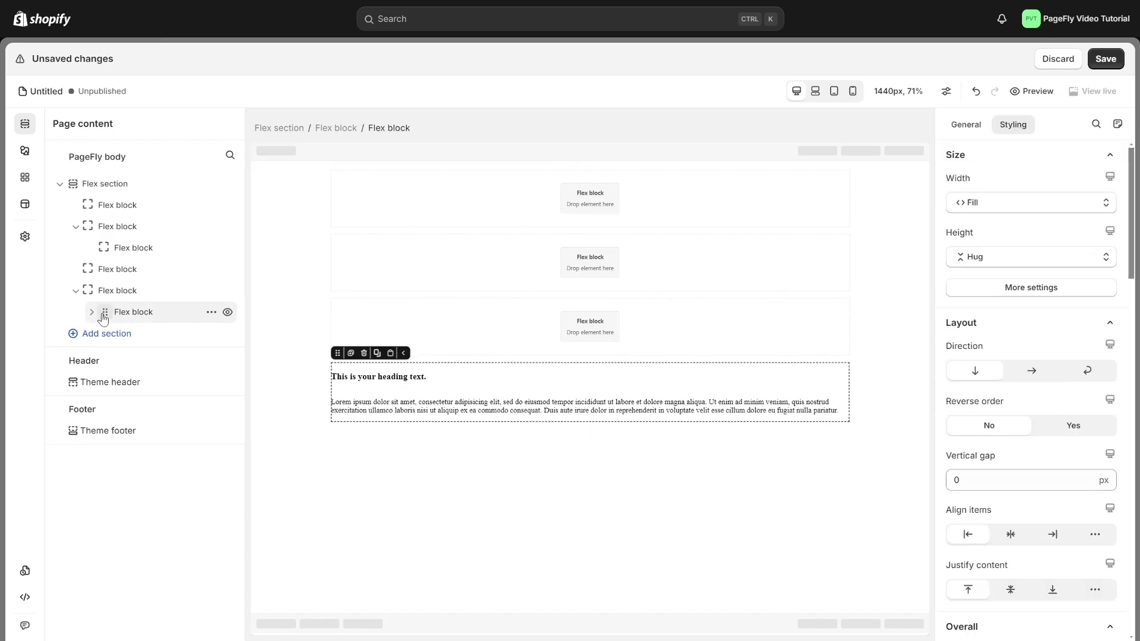
click(272, 131)
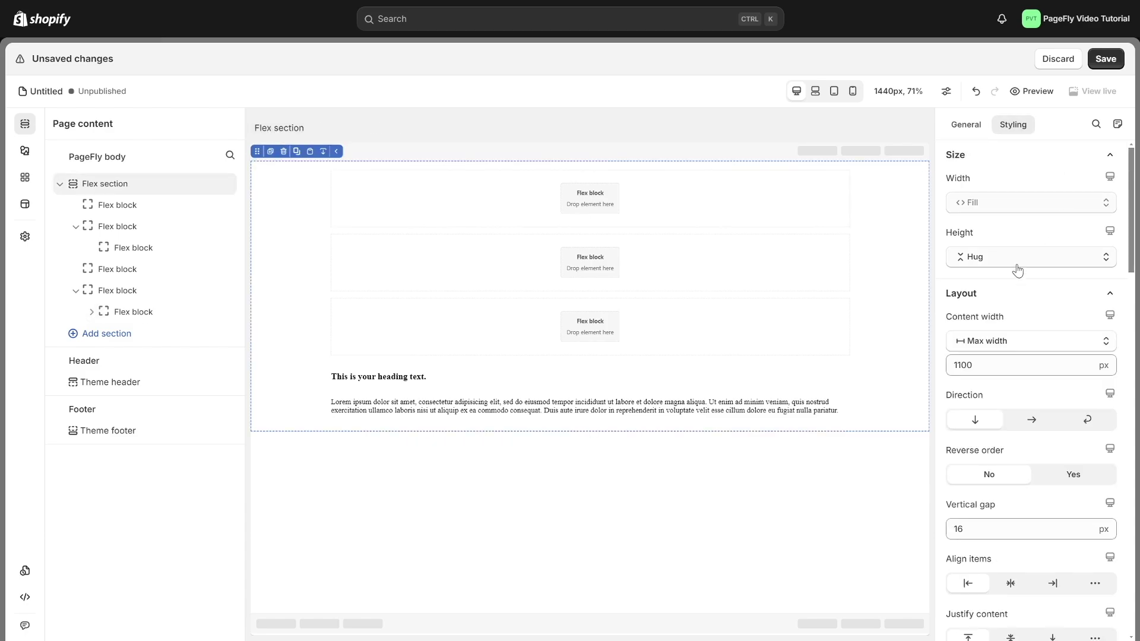
scroll(1018, 267, down, 20)
scroll(1017, 277, down, 3)
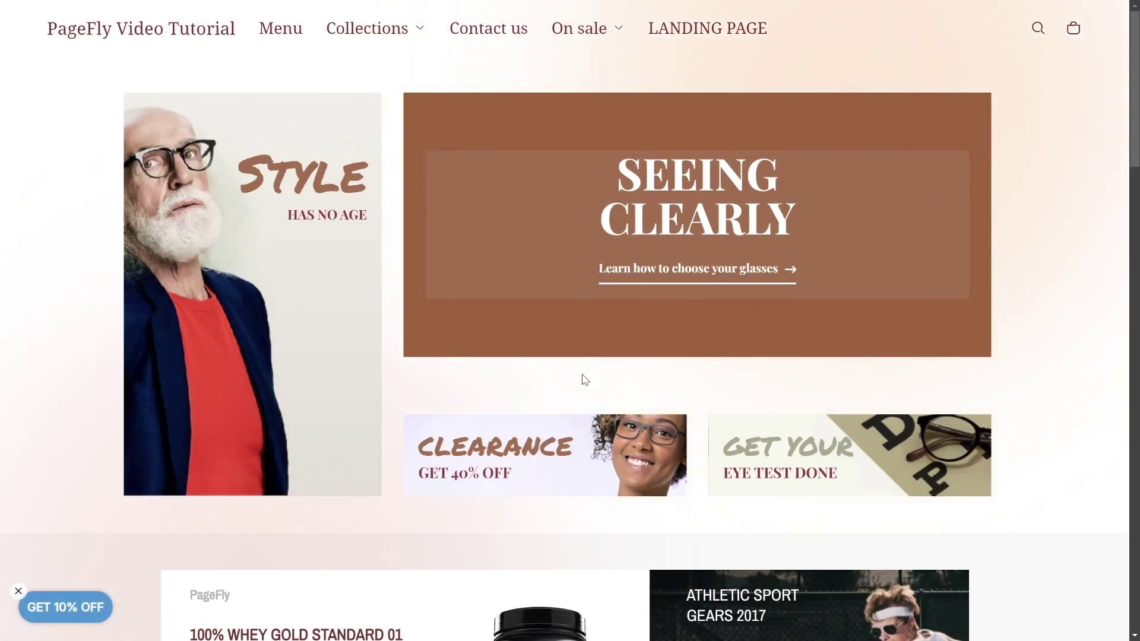
Show the Layout elements panel on the new blank untitled page
scroll(585, 380, down, 18)
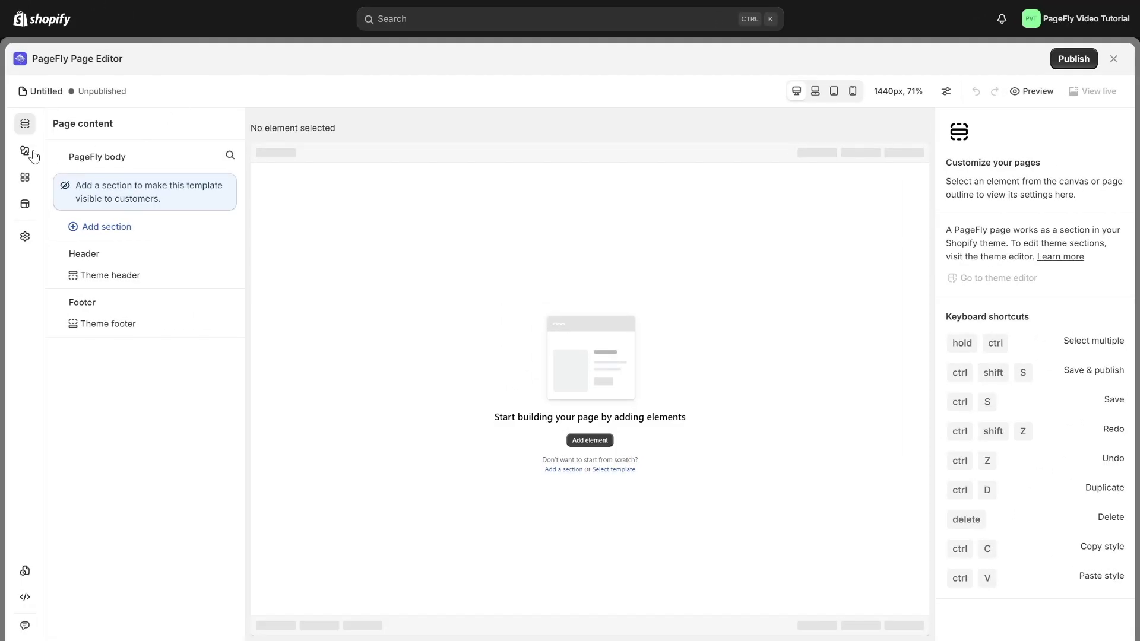
click(25, 151)
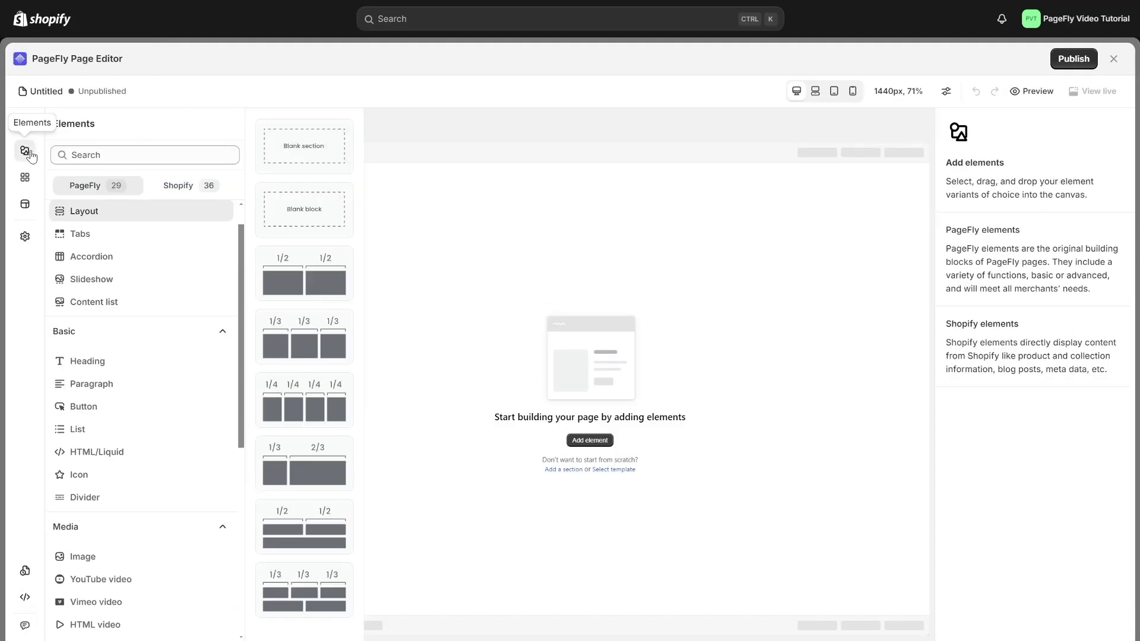
Place a three-column layout, nest a block in the first flex block, and duplicate it
drag(309, 336, 437, 257)
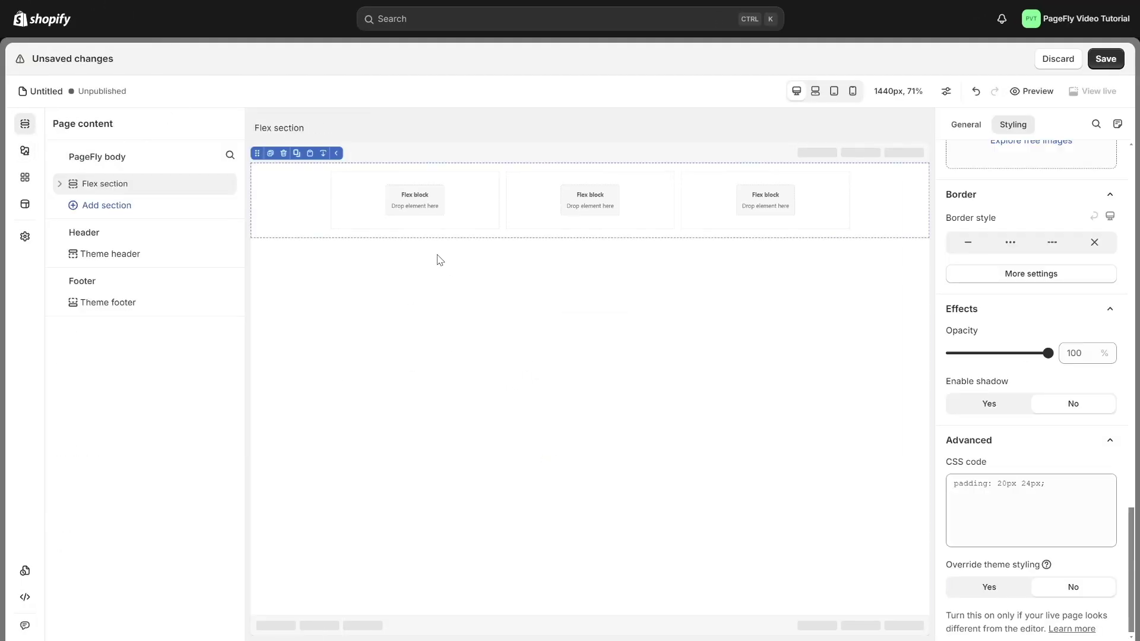
click(355, 206)
click(30, 156)
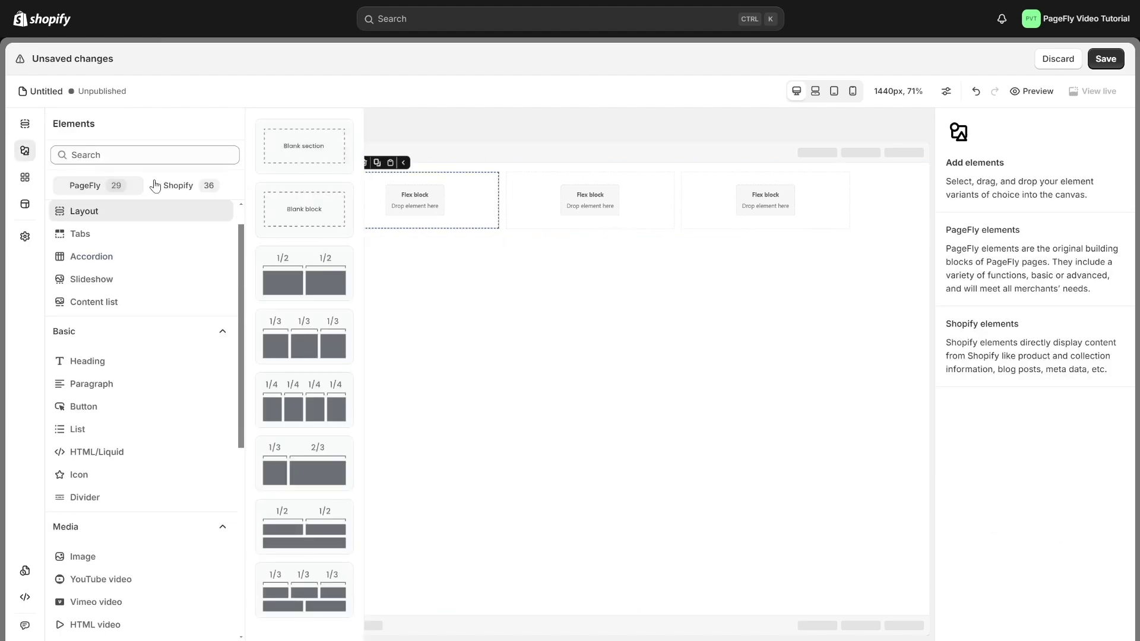
drag(306, 208, 380, 206)
click(212, 226)
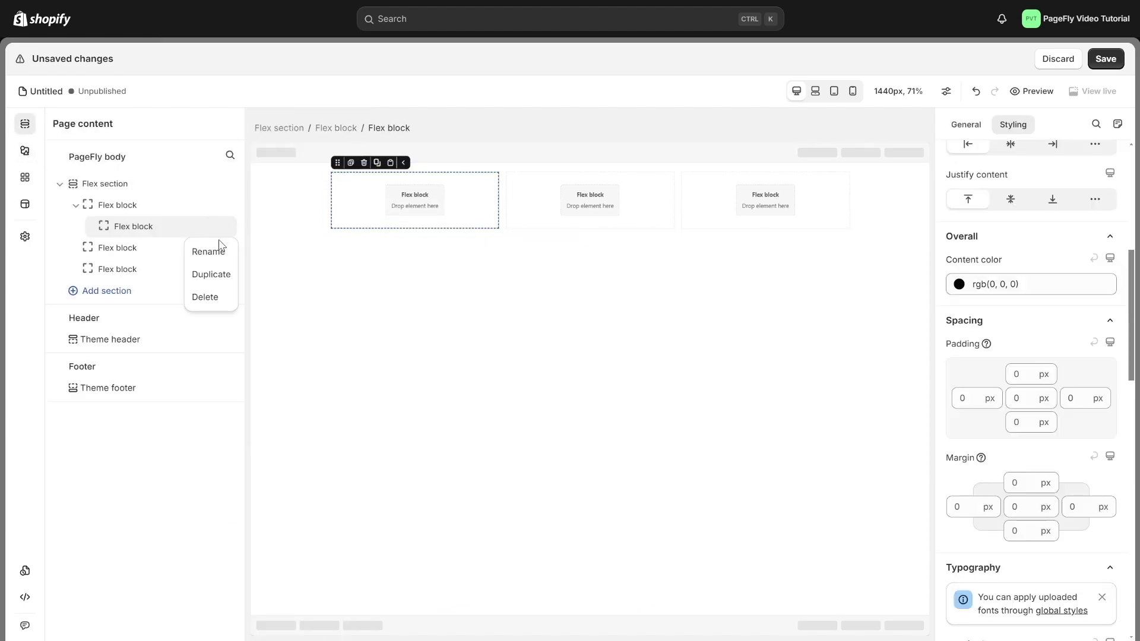
click(211, 274)
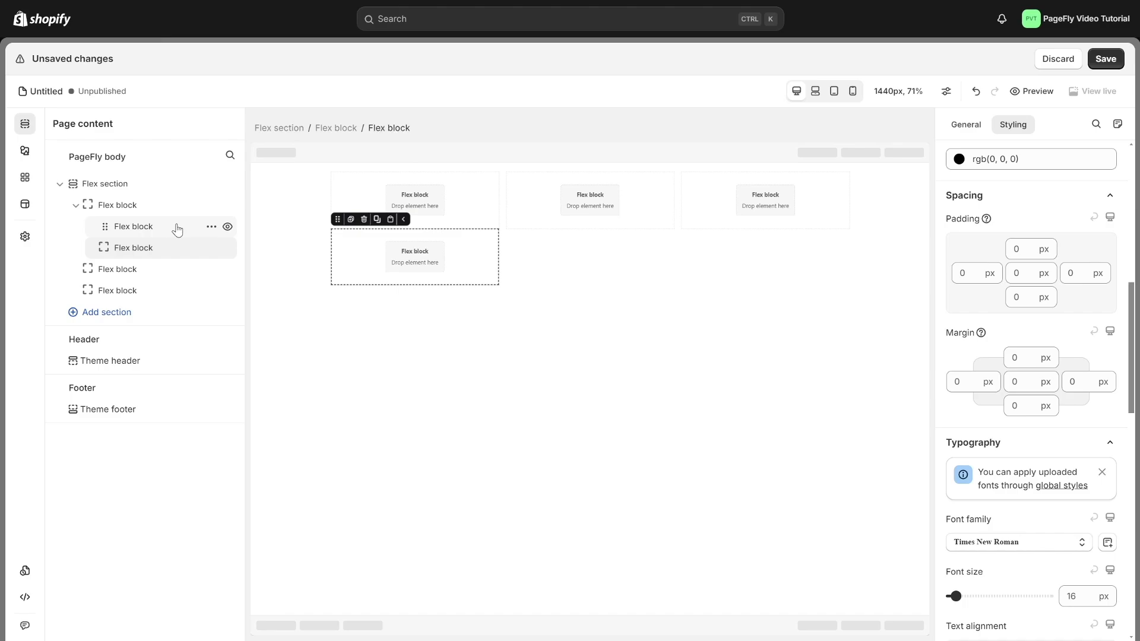
Set the parent block's Direction to vertical so the two nested blocks stack
click(337, 128)
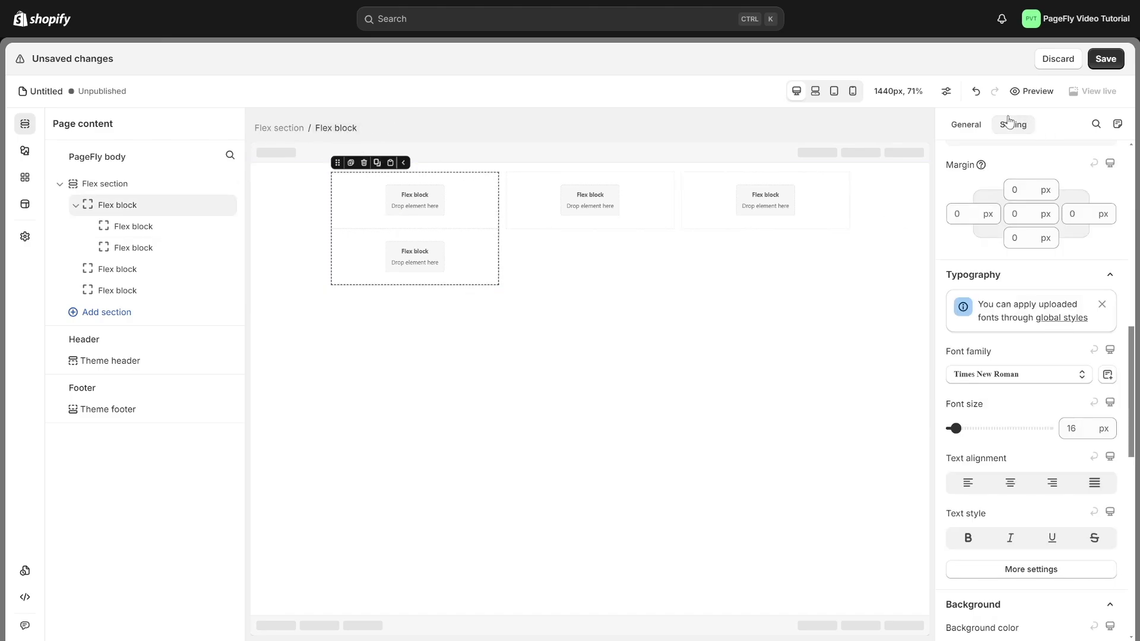
scroll(1025, 265, up, 10)
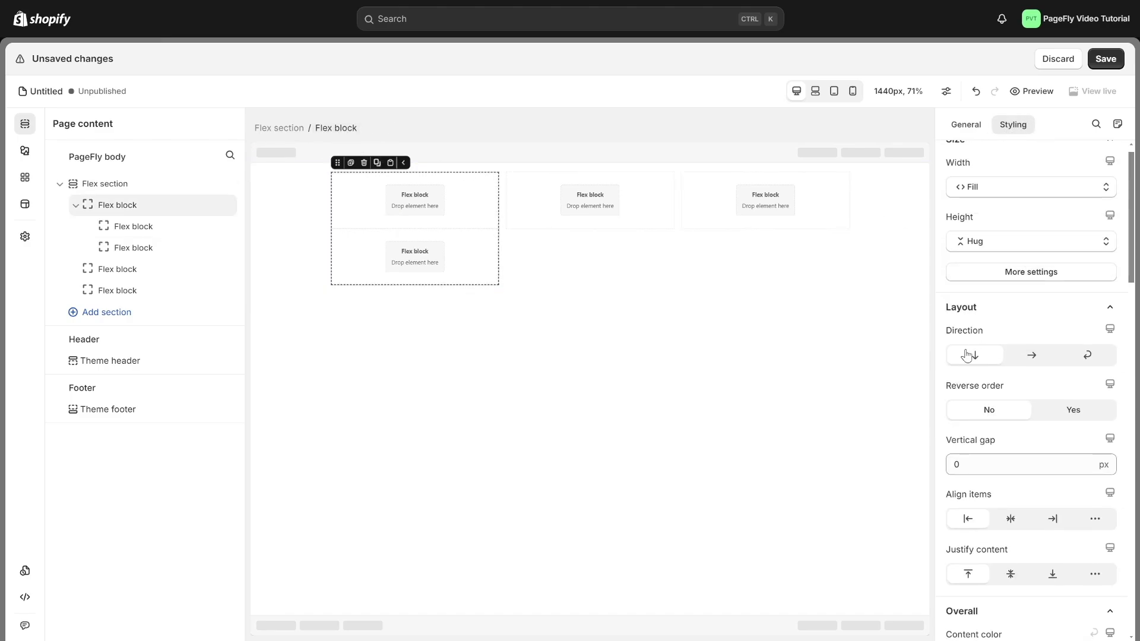
click(1030, 360)
click(1082, 359)
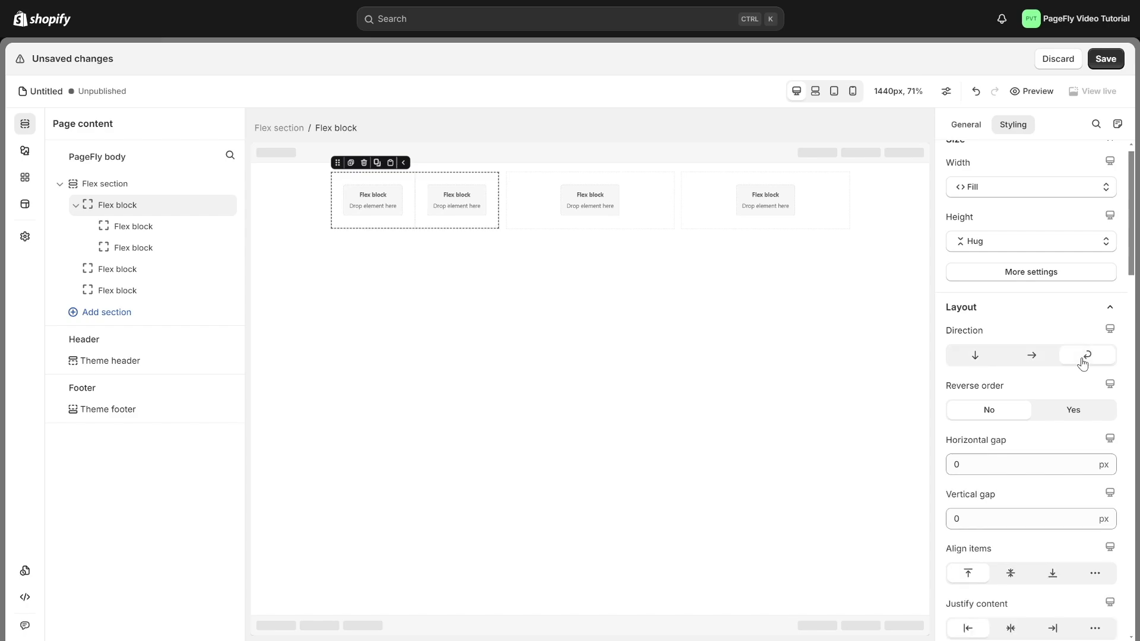
click(976, 360)
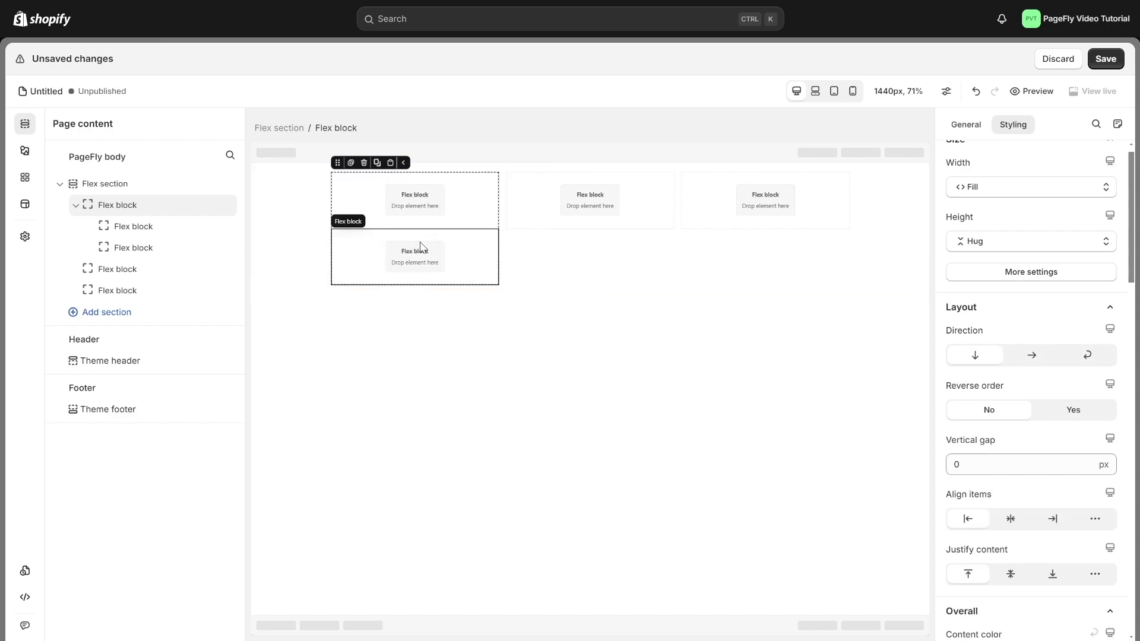
Add a heading into the top nested block
click(364, 199)
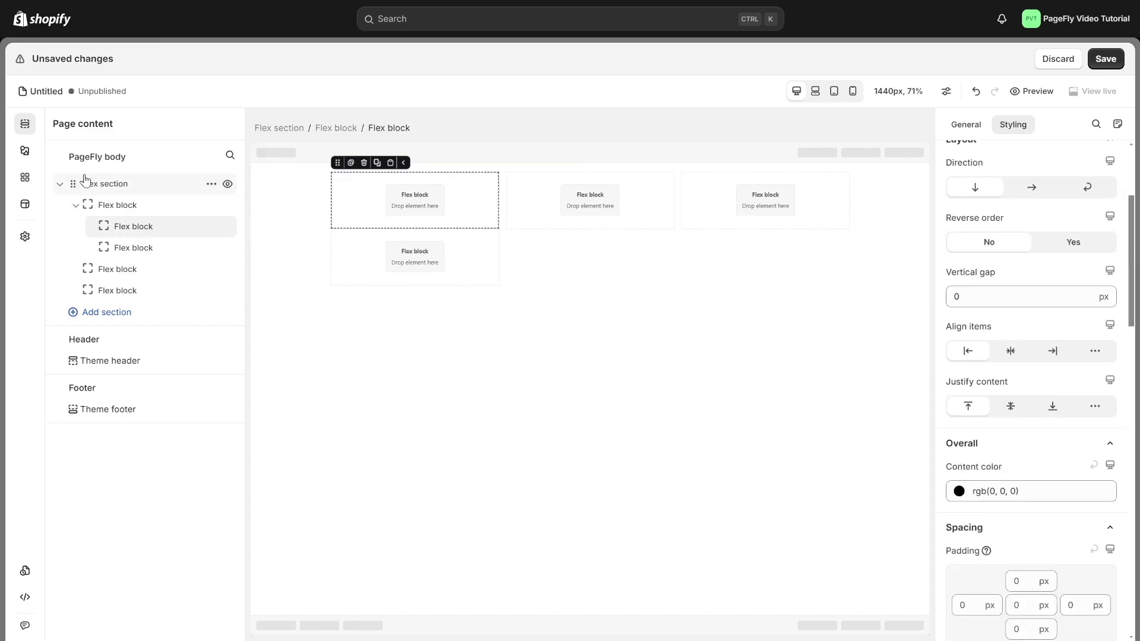
click(25, 150)
click(89, 361)
drag(304, 144, 389, 185)
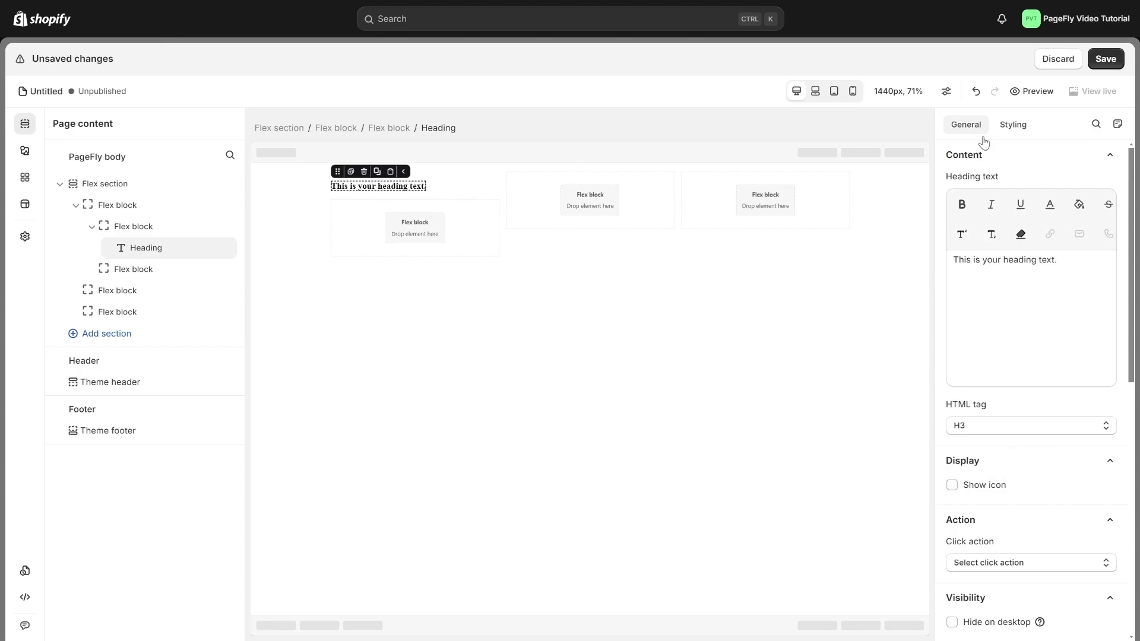
Style the heading in the Lora font at 20 px
click(1021, 125)
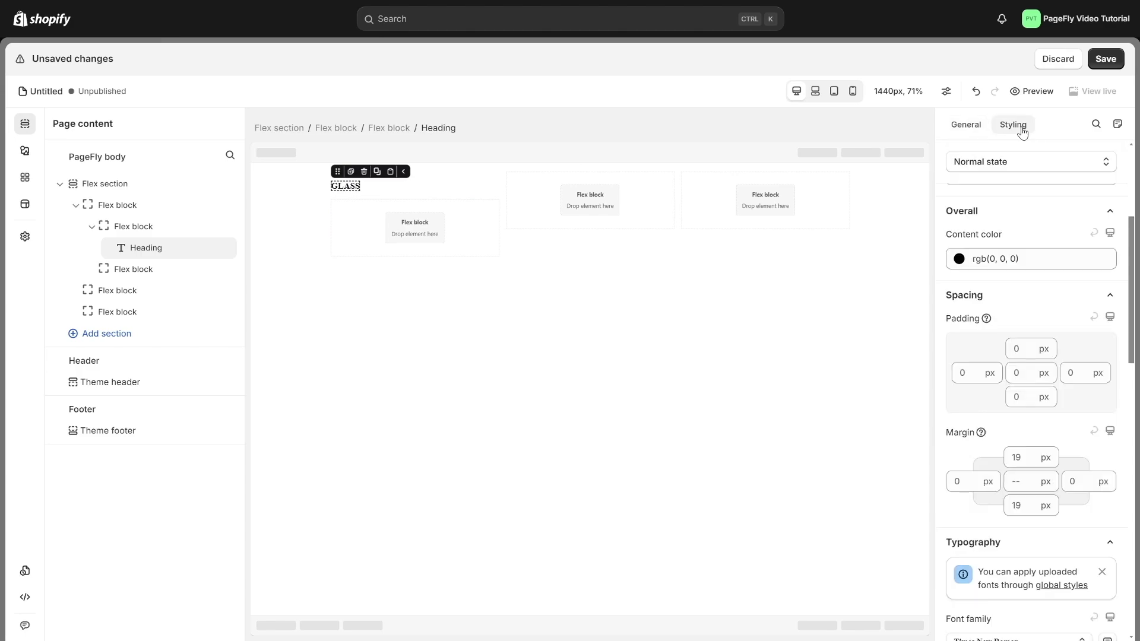
scroll(1026, 313, down, 5)
click(1024, 375)
scroll(1012, 272, down, 6)
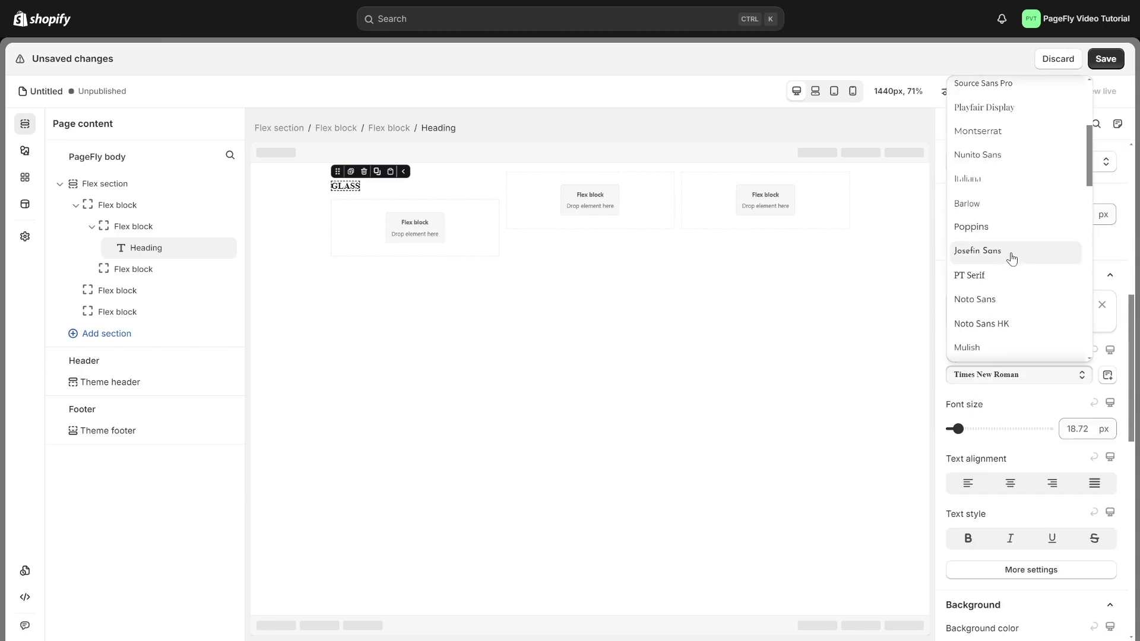
click(974, 265)
triple_click(1082, 424)
text(20)
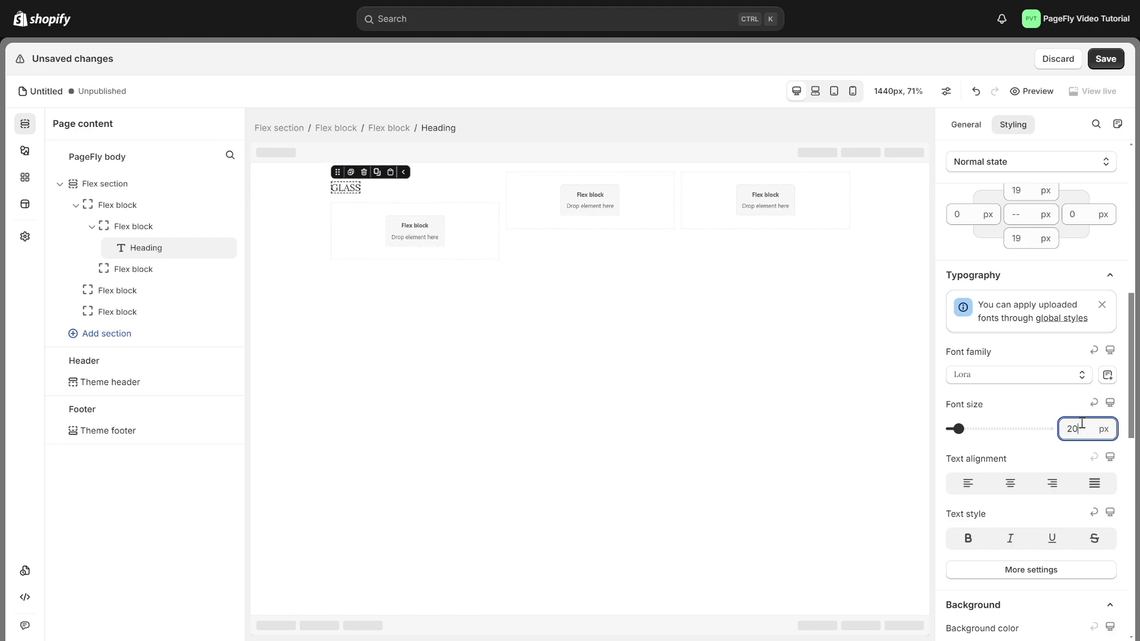
Give the GLASS heading a white background, 20 px margins and added padding
scroll(1061, 407, down, 3)
click(1028, 518)
click(1045, 486)
drag(1131, 398, 1131, 528)
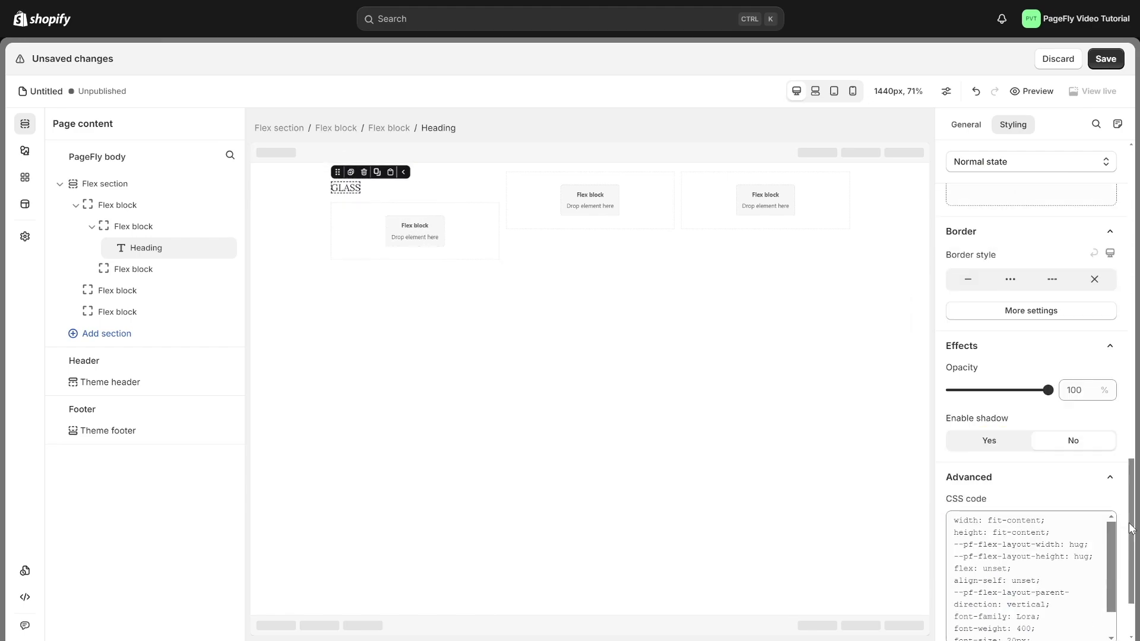
scroll(1098, 493, up, 10)
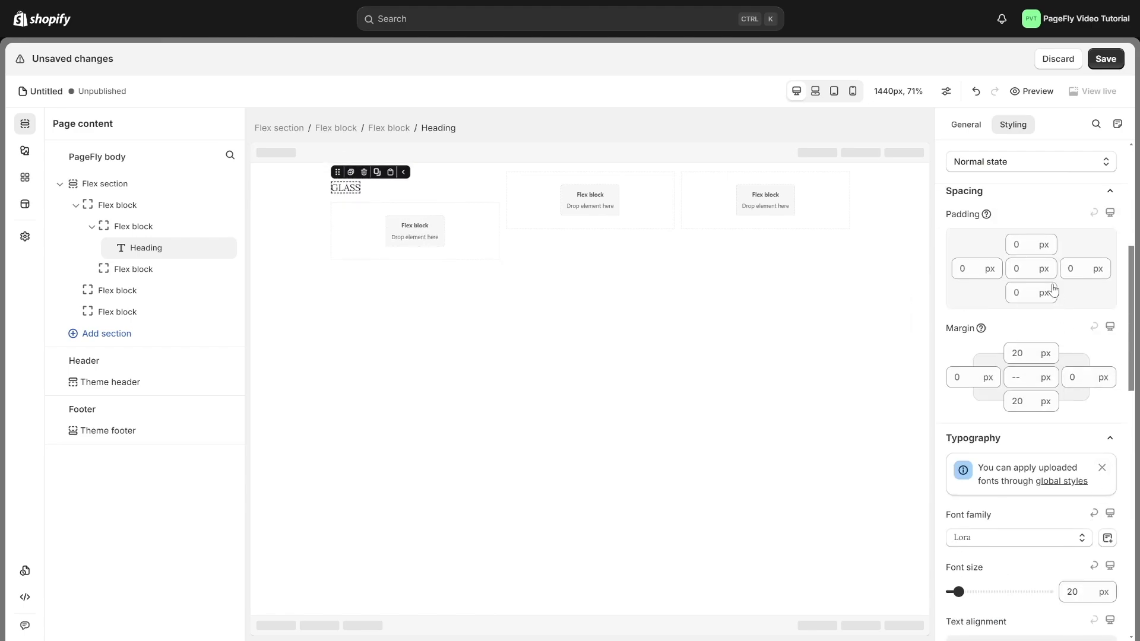
text(20)
click(1024, 293)
text(2)
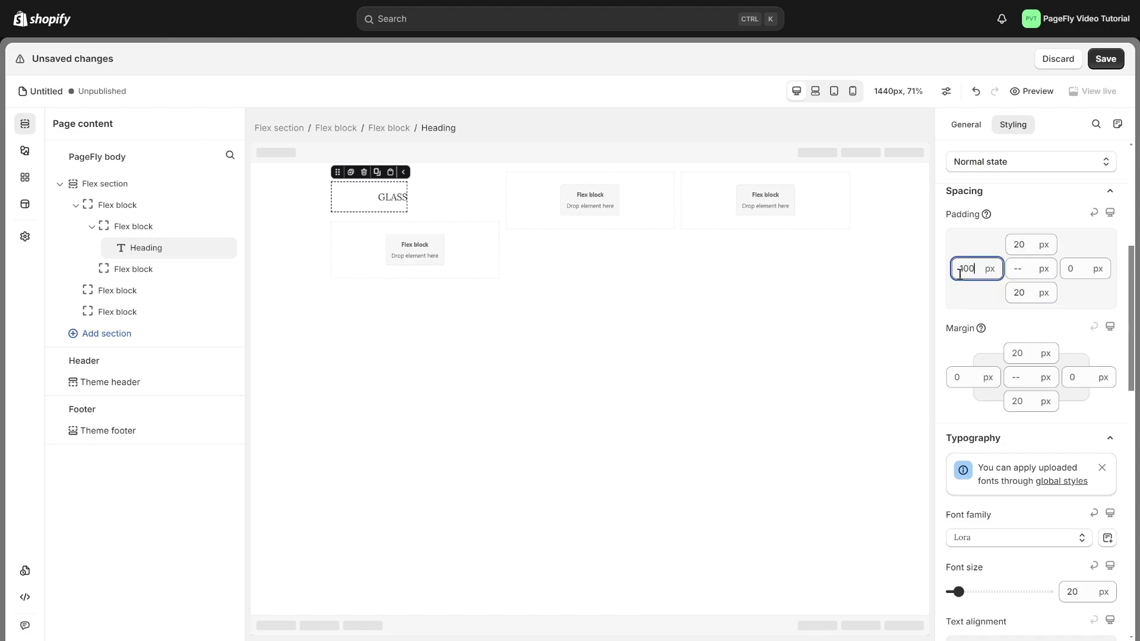
Set the GLASS block's background image to the sunglasses photo
click(432, 173)
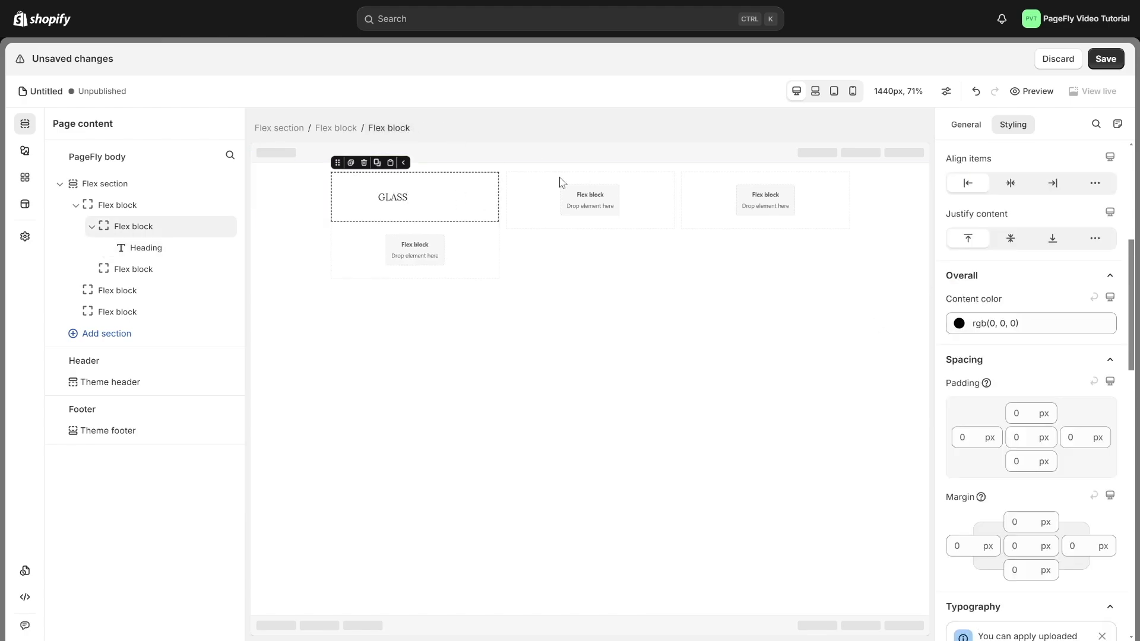
scroll(1036, 416, down, 10)
click(1036, 462)
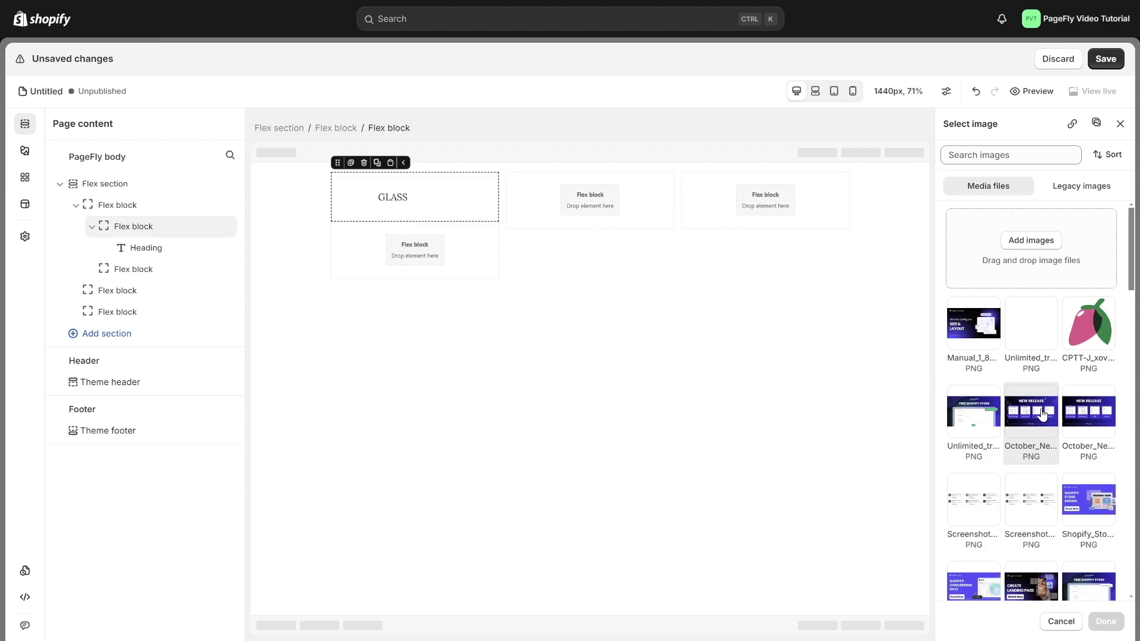
scroll(1045, 415, down, 10)
click(1088, 465)
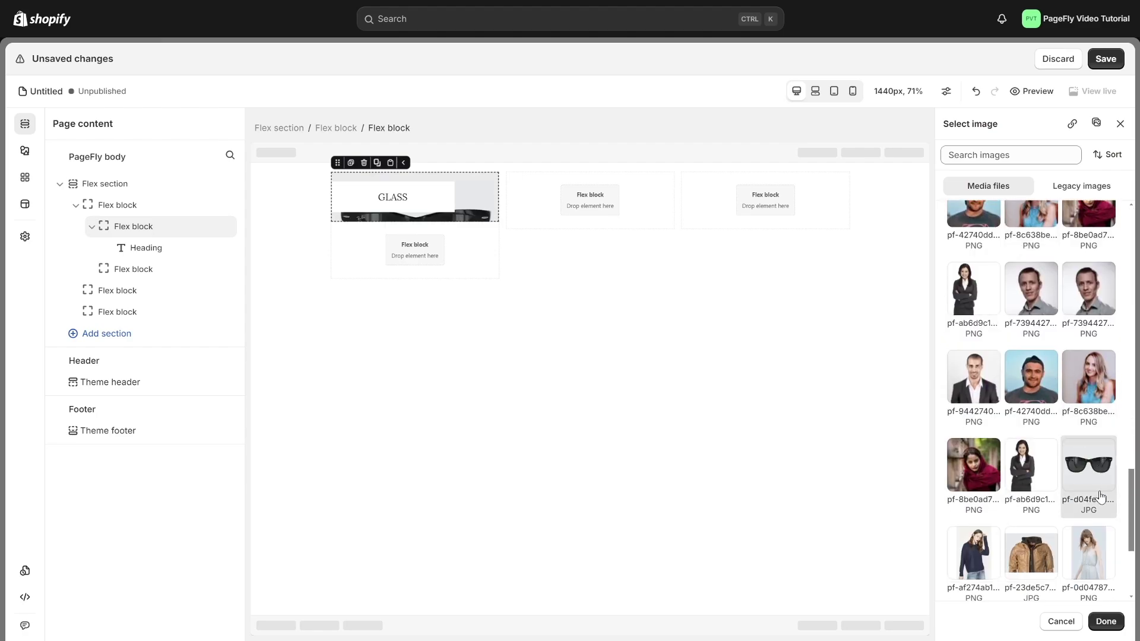
click(1106, 621)
scroll(1039, 475, down, 2)
click(1039, 475)
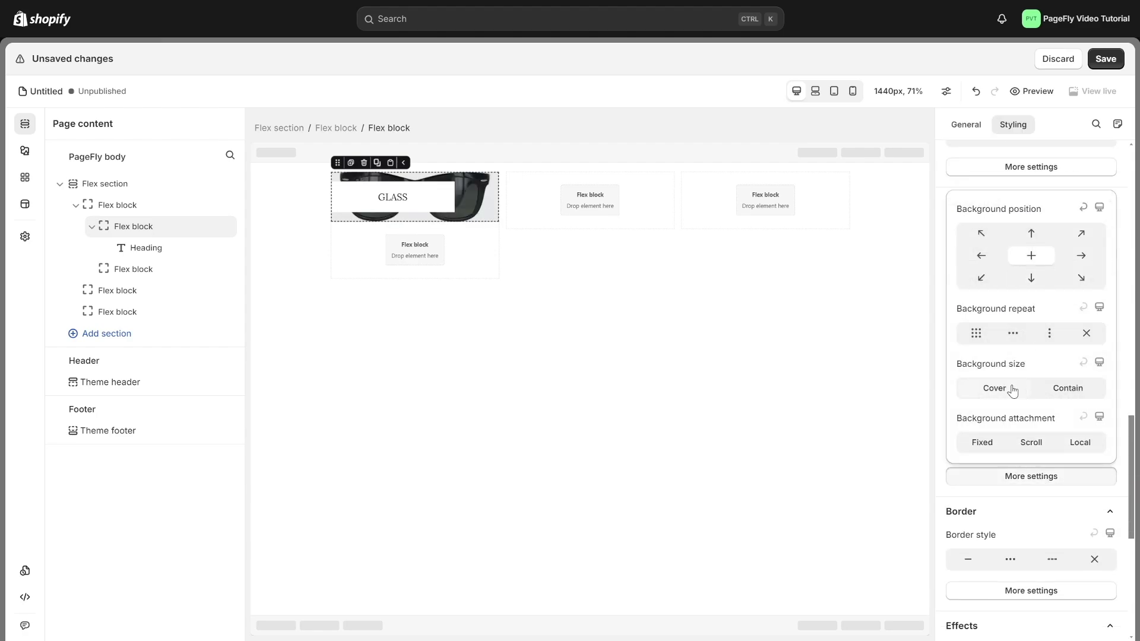
click(1082, 497)
scroll(1079, 492, up, 9)
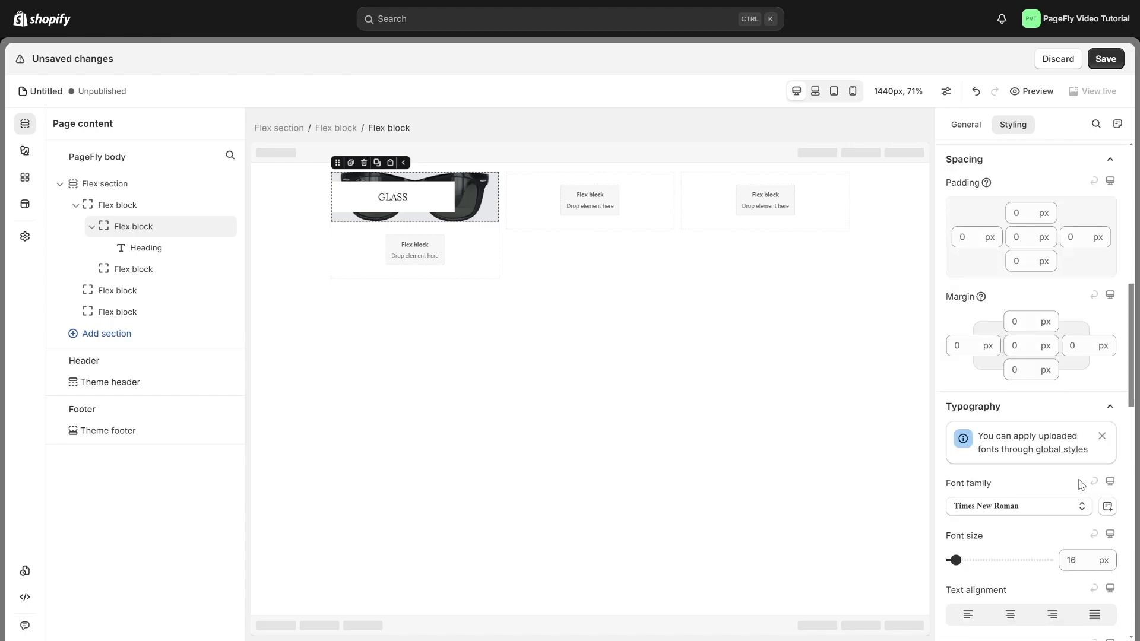
Give the block 200 px top padding and centre the GLASS label
click(1018, 264)
text(20)
text(200)
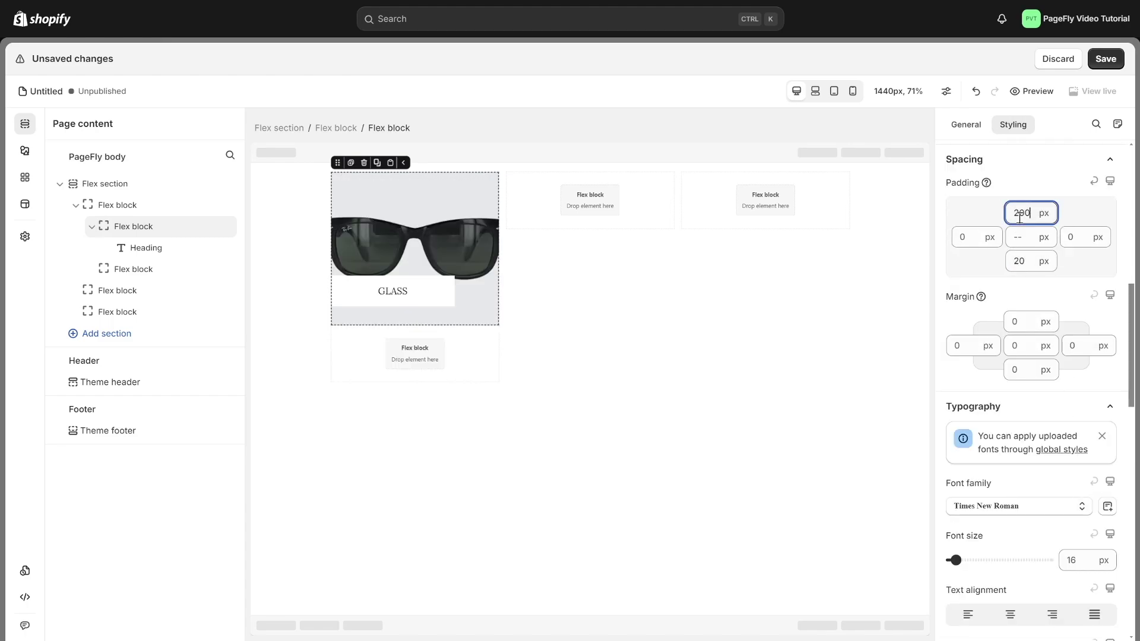
scroll(1075, 249, up, 6)
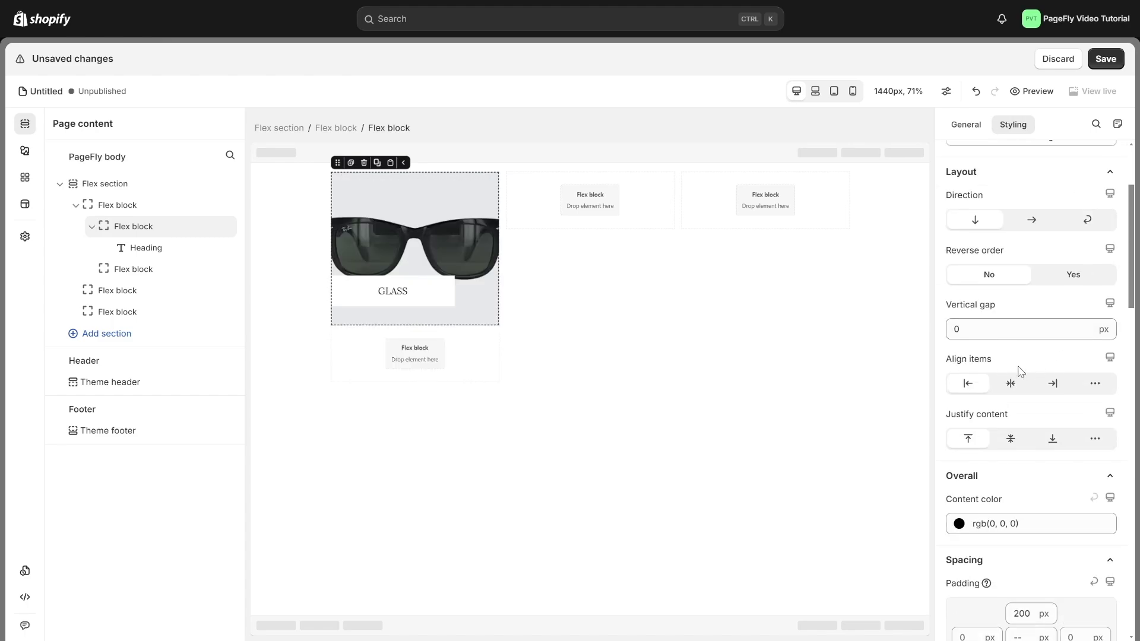
click(1009, 384)
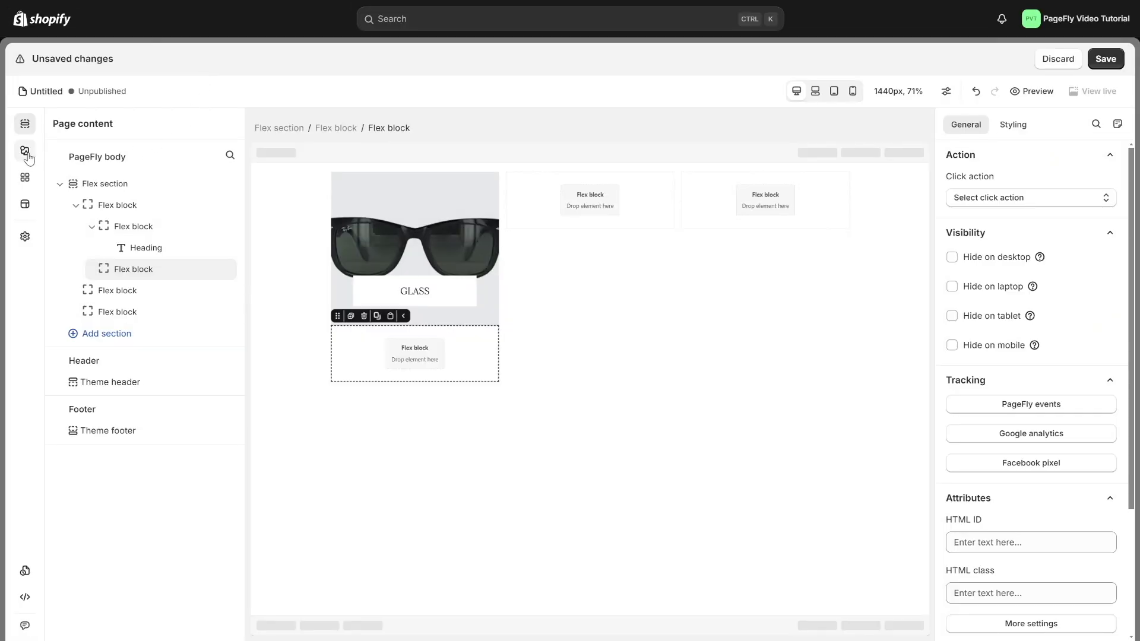
Add a heading to the lower nested block and paste the first GLASS heading's style onto it
click(25, 151)
mouse_move(88, 211)
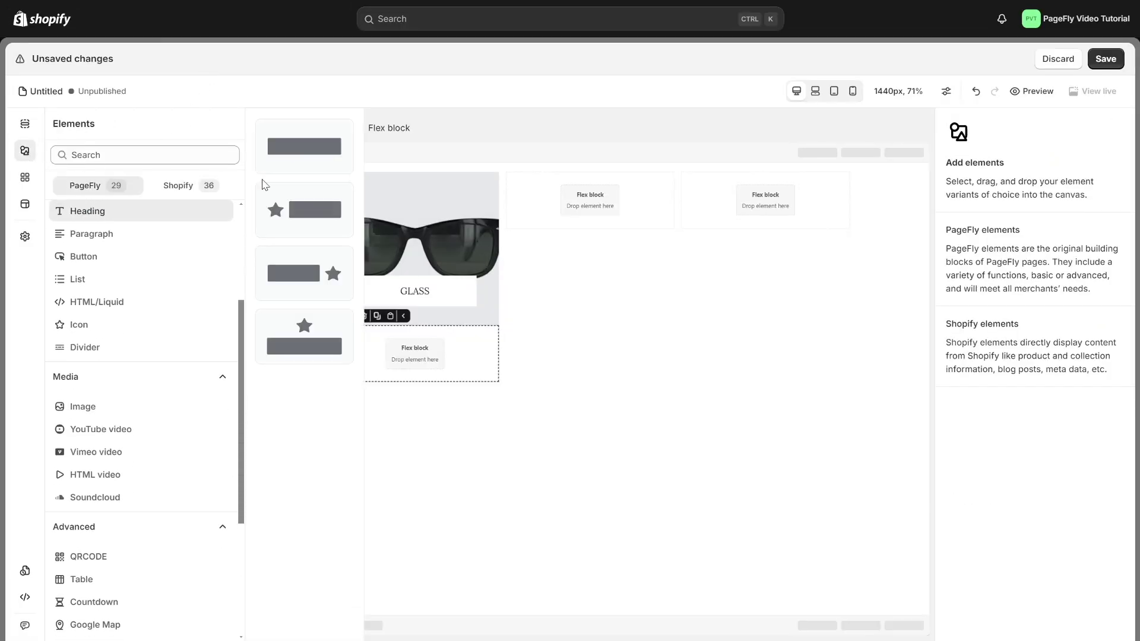
drag(306, 148, 394, 357)
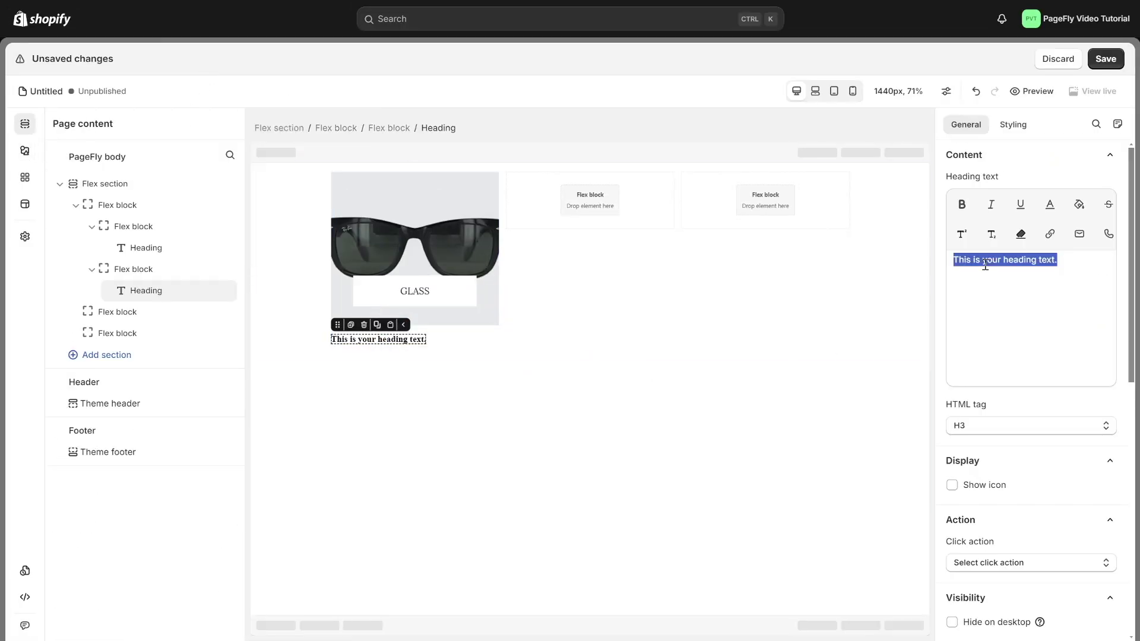
click(410, 290)
click(399, 276)
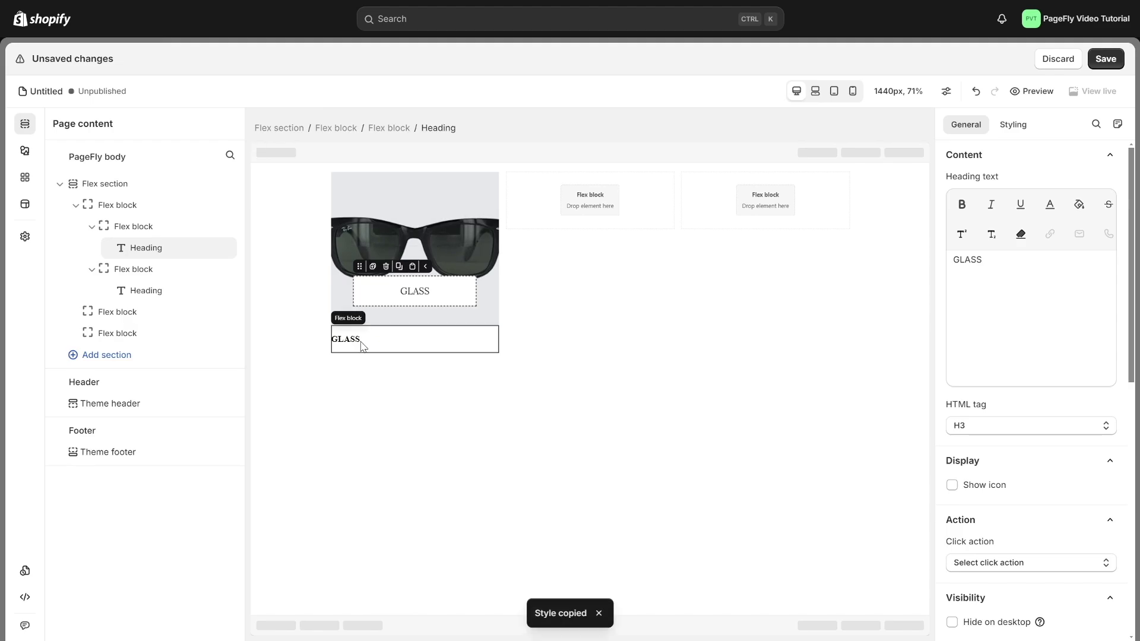
click(359, 341)
click(389, 326)
Set the lower block's background image to the jacket photo
click(469, 355)
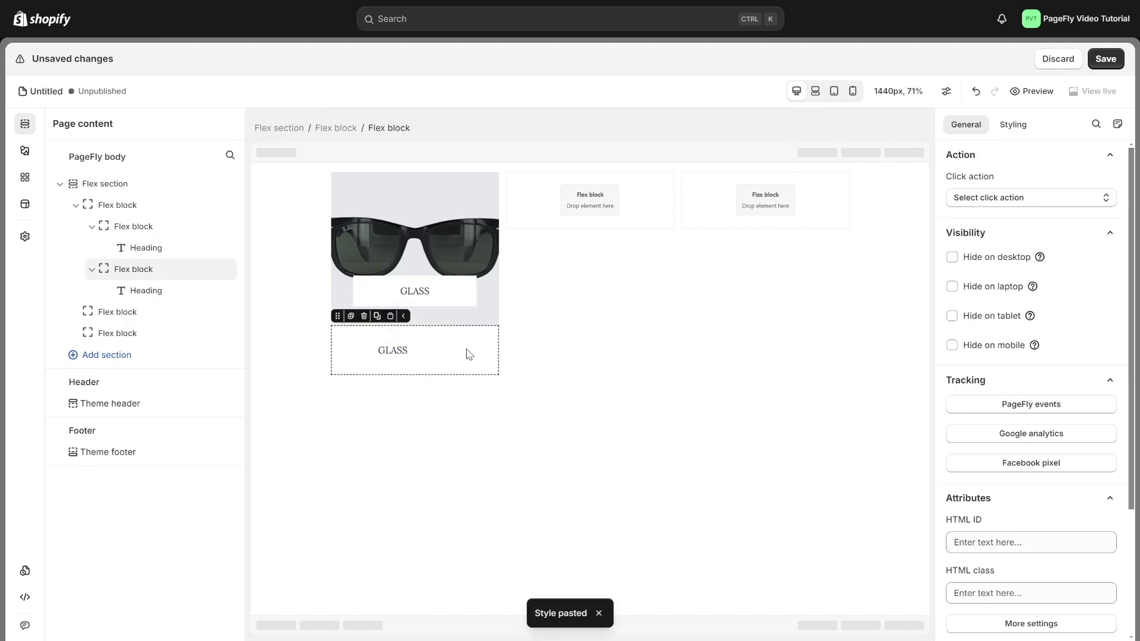
click(1013, 124)
scroll(1033, 297, down, 5)
click(1038, 224)
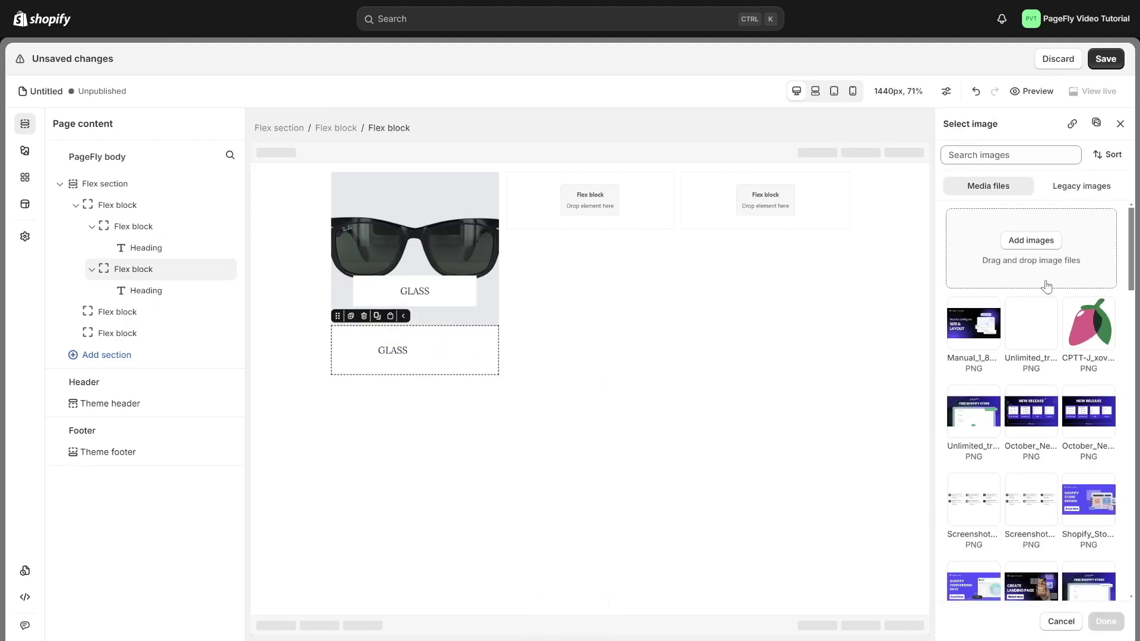
scroll(1039, 357, down, 10)
click(1031, 419)
click(1105, 621)
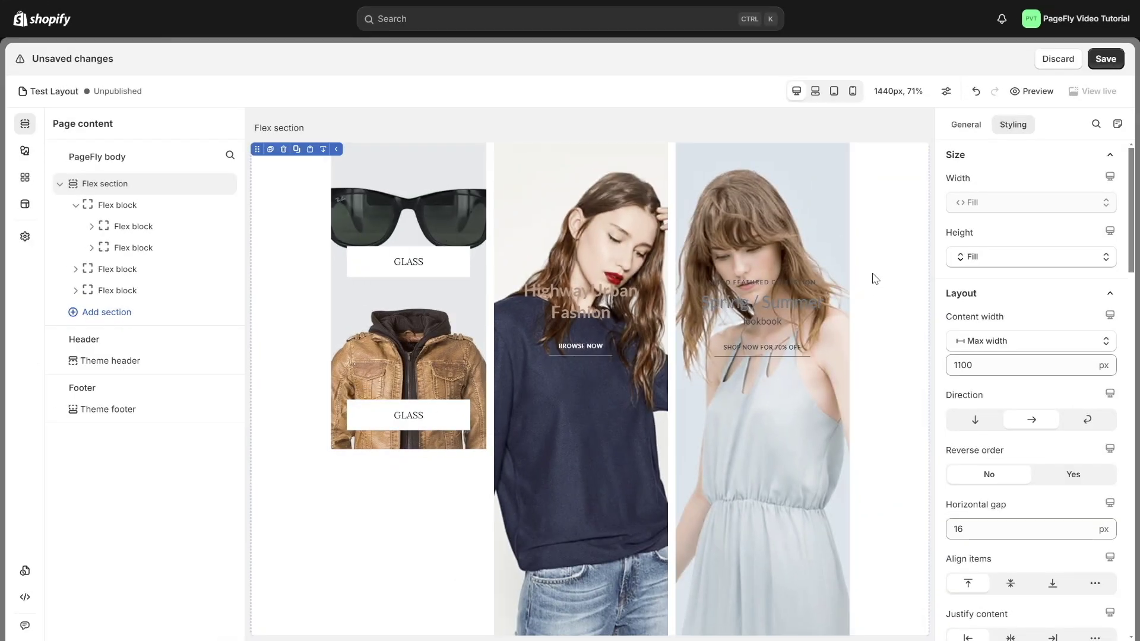
Fix the flex section's height at 680 px and set its horizontal gap to 30
click(995, 257)
click(1017, 328)
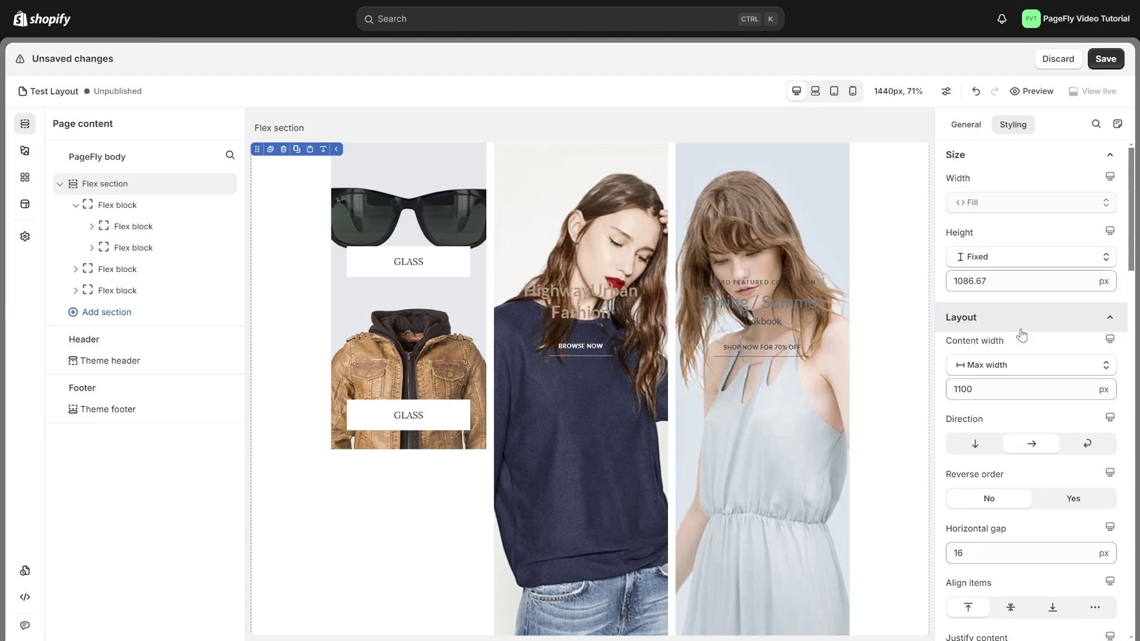
text(680)
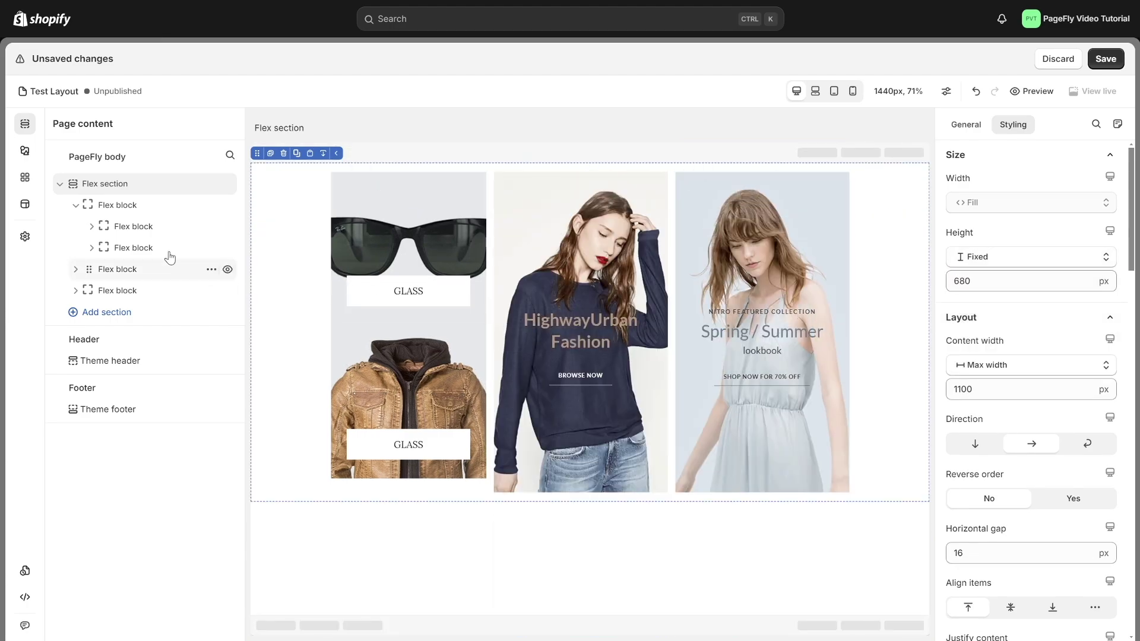
click(125, 204)
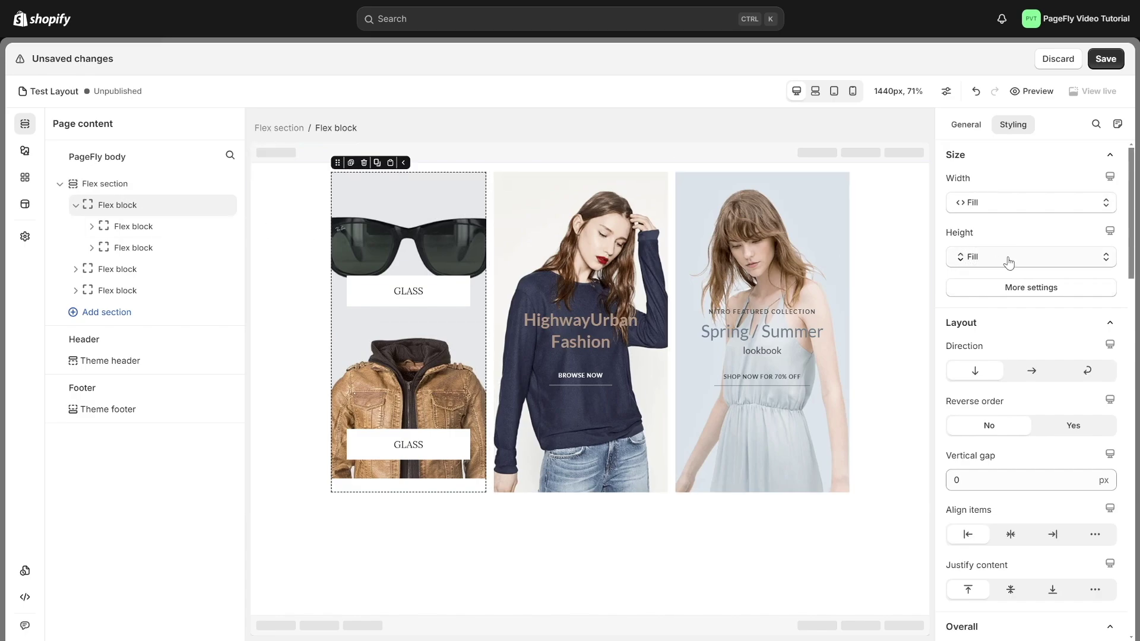
click(279, 127)
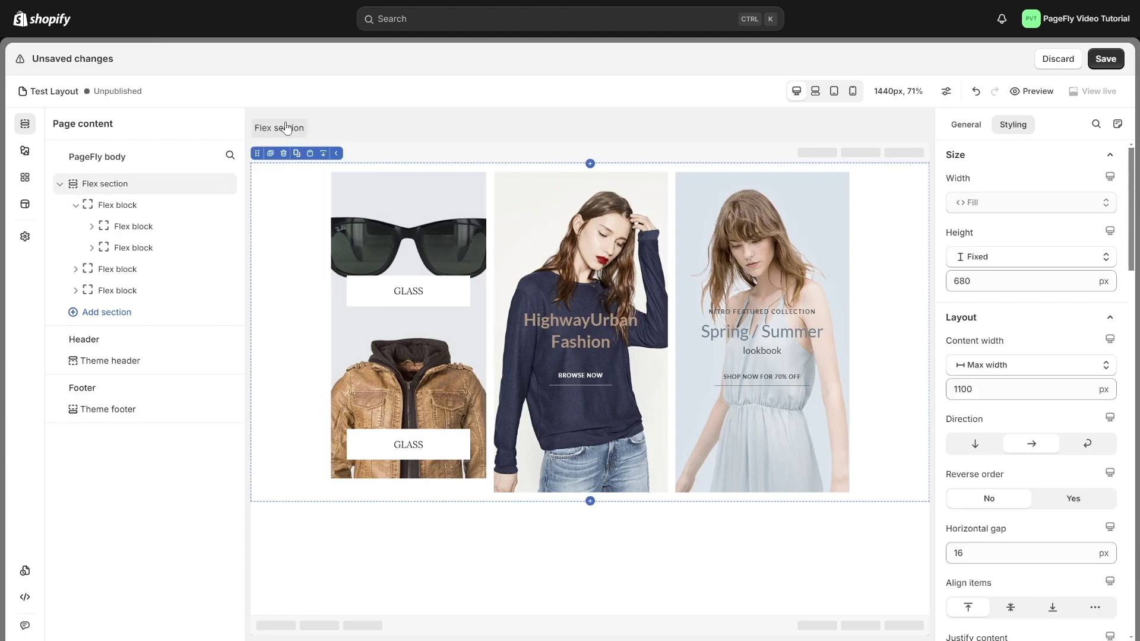
scroll(1000, 399, down, 2)
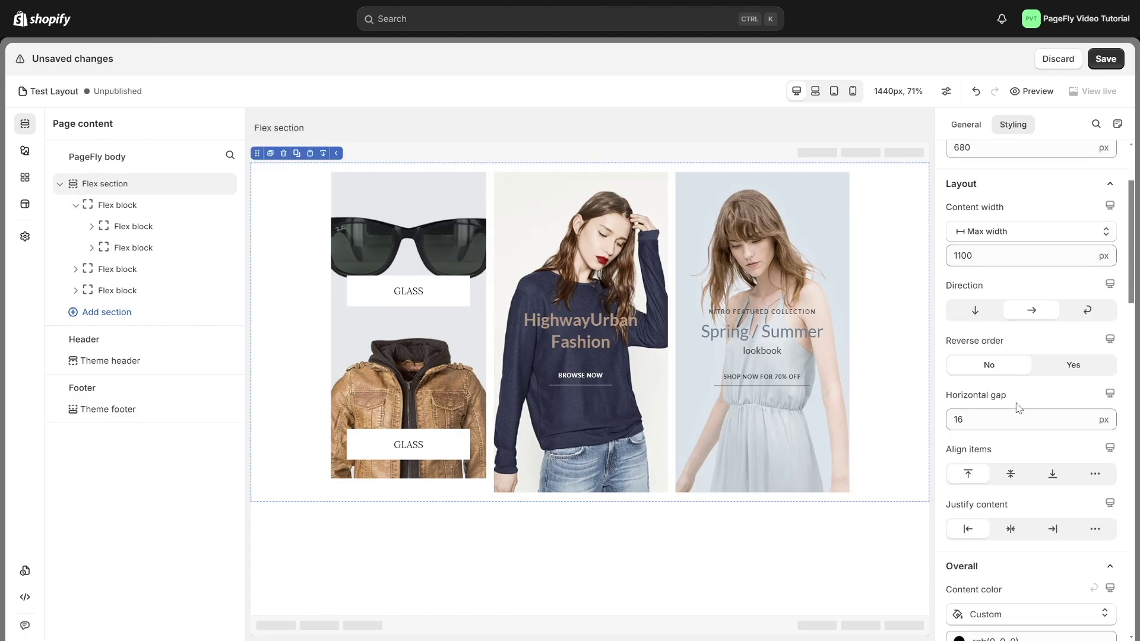
key(BackSpace)
key(BackSpace)
text(30)
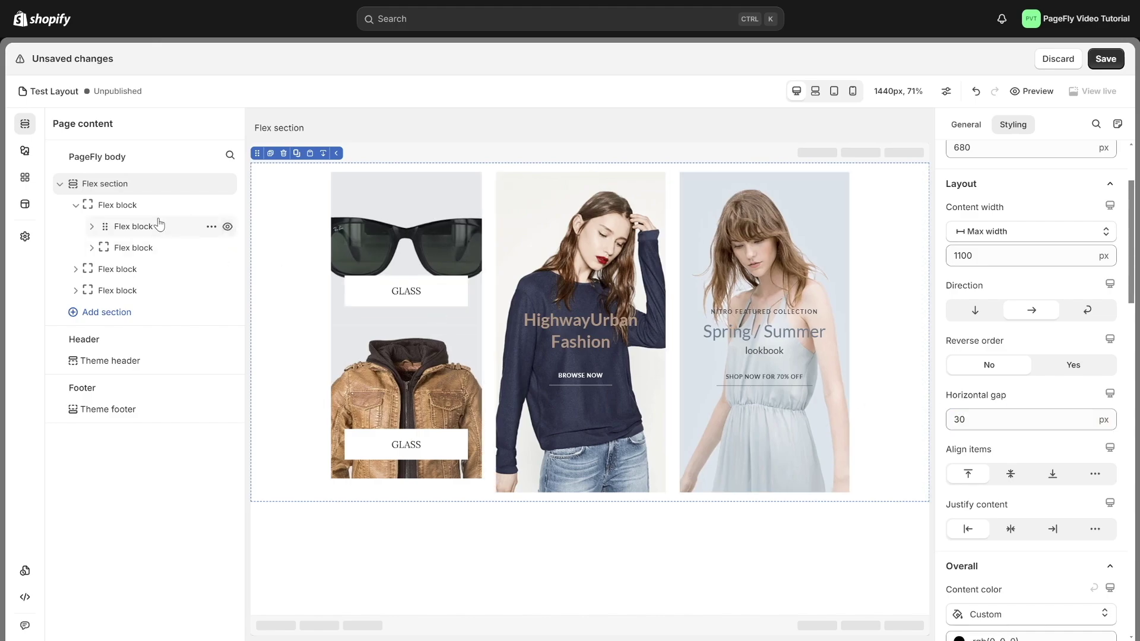
Set a 30 px vertical gap between the two stacked GLASS blocks
click(133, 205)
scroll(1043, 446, down, 1)
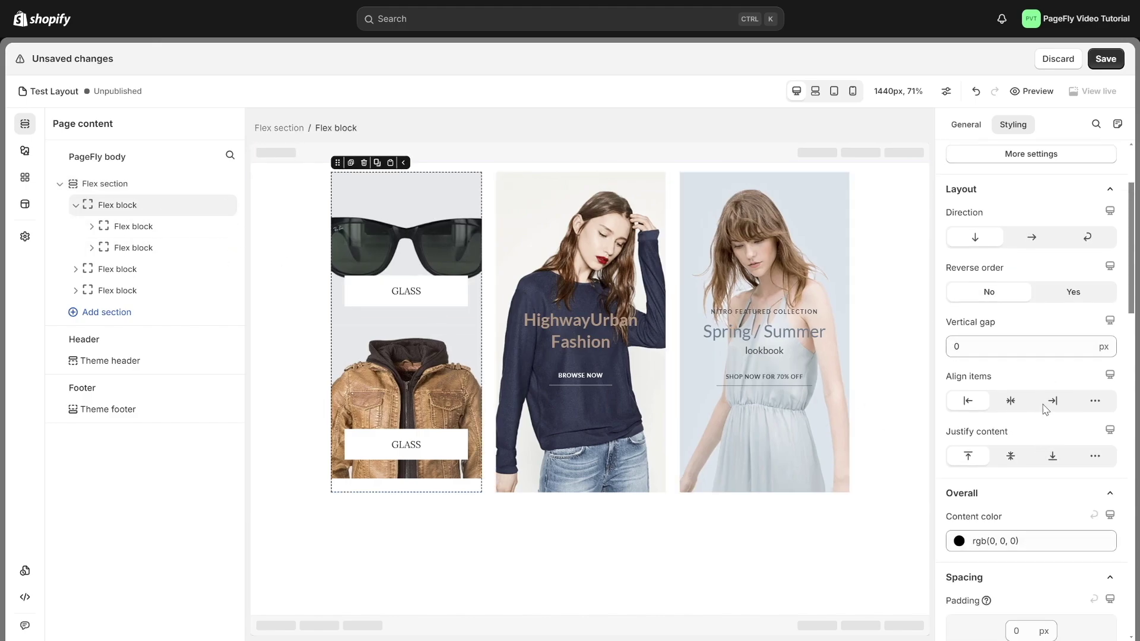
key(BackSpace)
text(30)
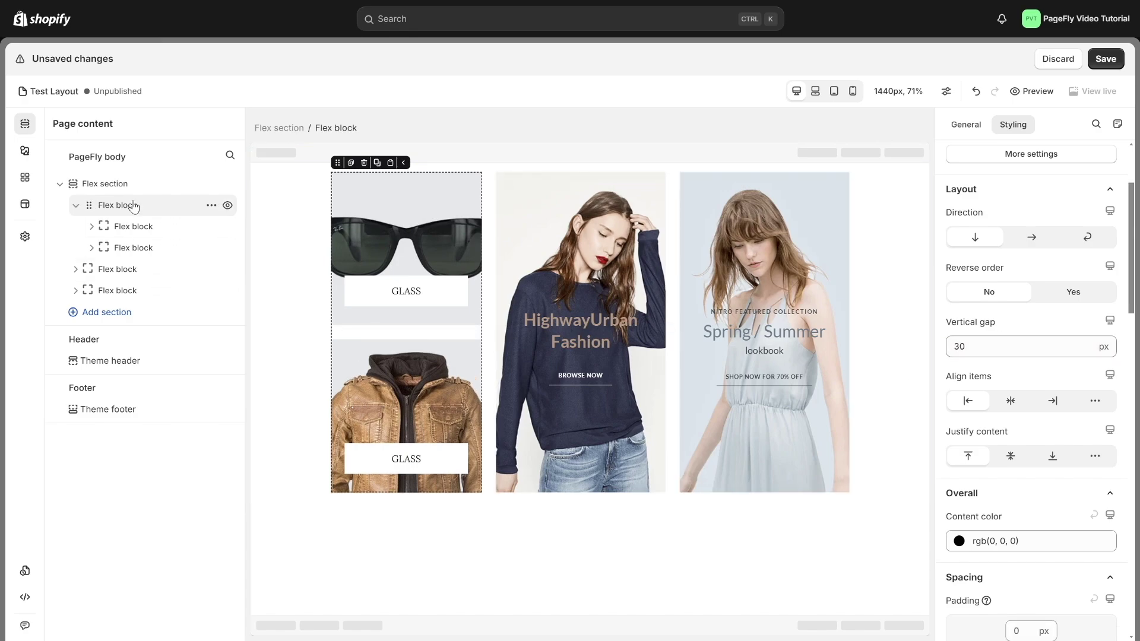
click(121, 185)
scroll(985, 336, up, 3)
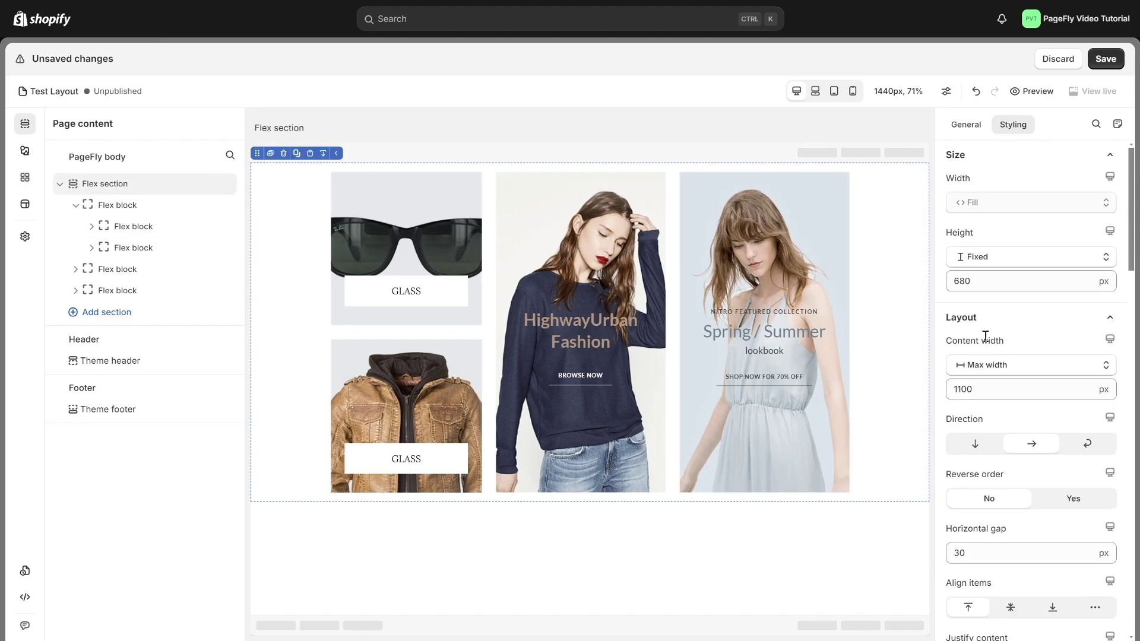
In mobile view, centre the contents of the glasses block and the HighwayUrban Fashion banner
click(853, 91)
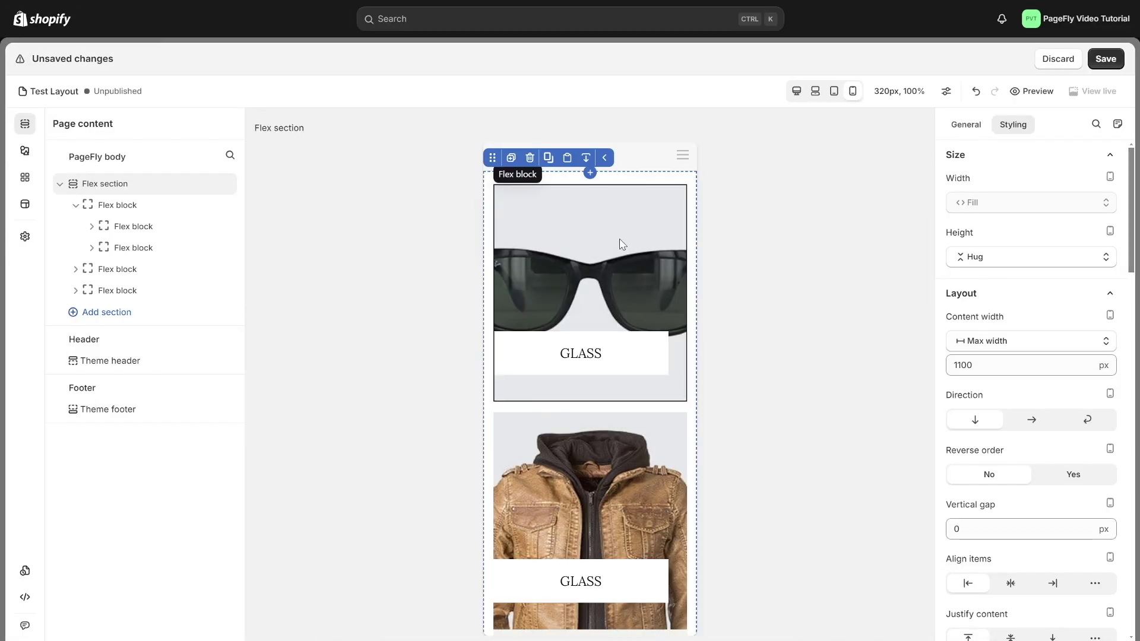
click(653, 245)
scroll(1009, 386, down, 2)
click(1010, 402)
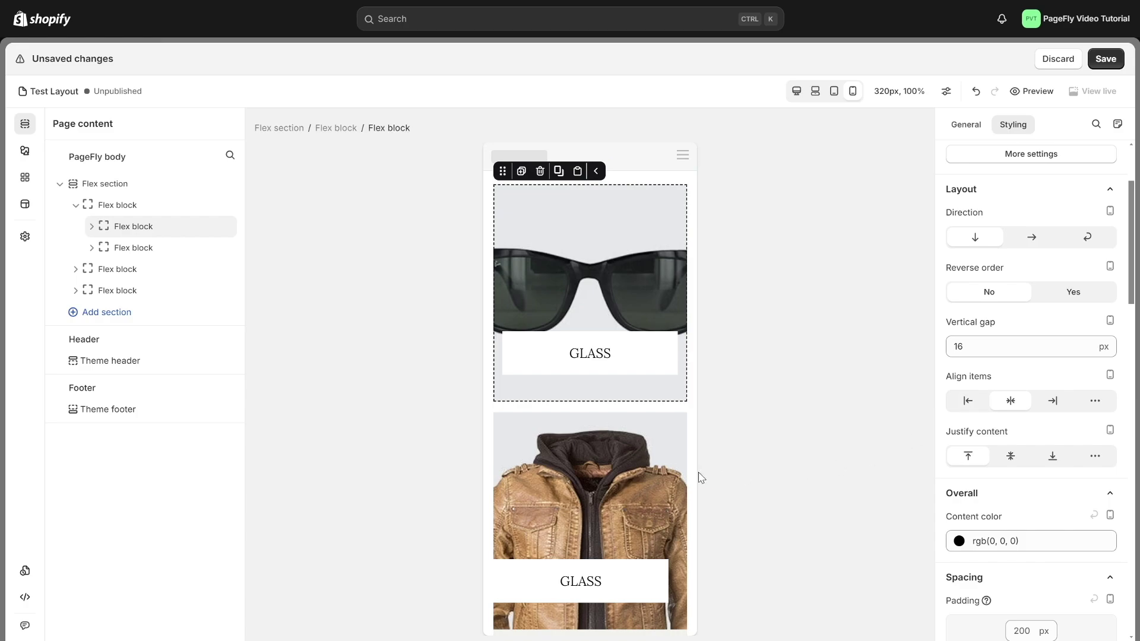
click(683, 475)
scroll(1011, 355, down, 3)
scroll(643, 341, down, 6)
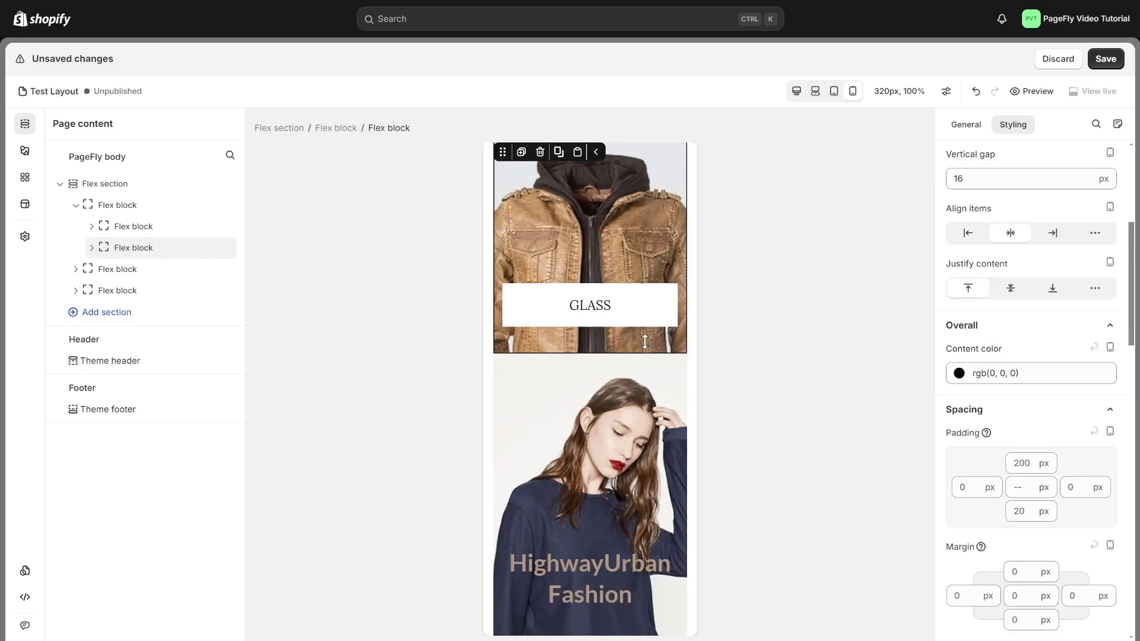
click(632, 348)
scroll(1018, 374, up, 6)
click(1011, 394)
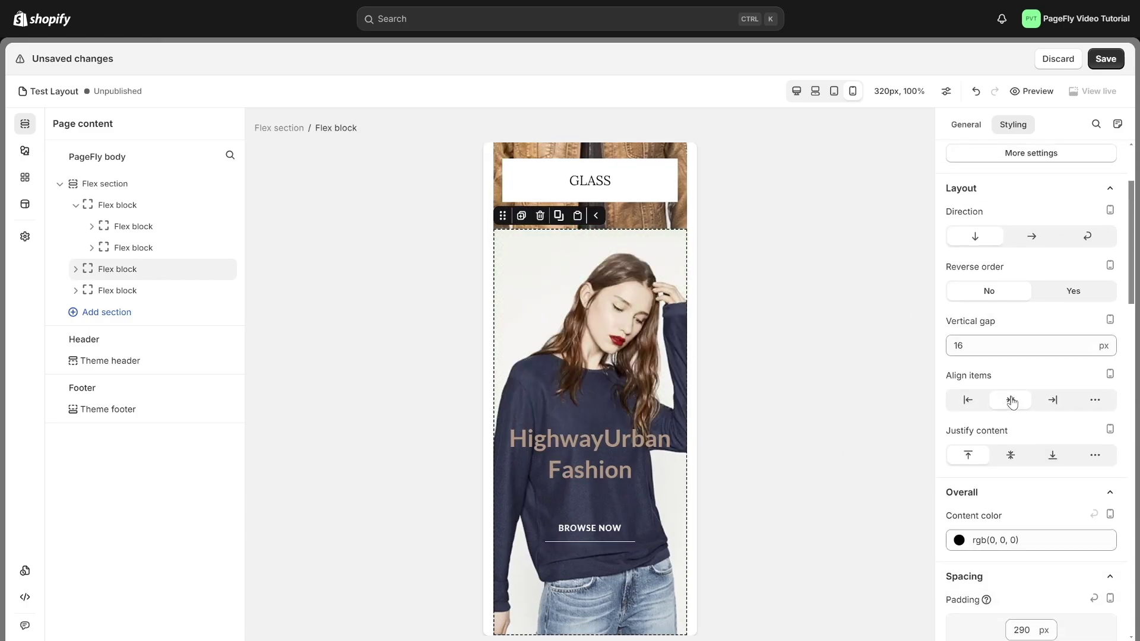
Set 250 px top padding on both banners and centre the Spring / Summer lookbook's contents
scroll(1013, 398, up, 3)
scroll(1014, 401, down, 5)
double_click(1022, 430)
text(250)
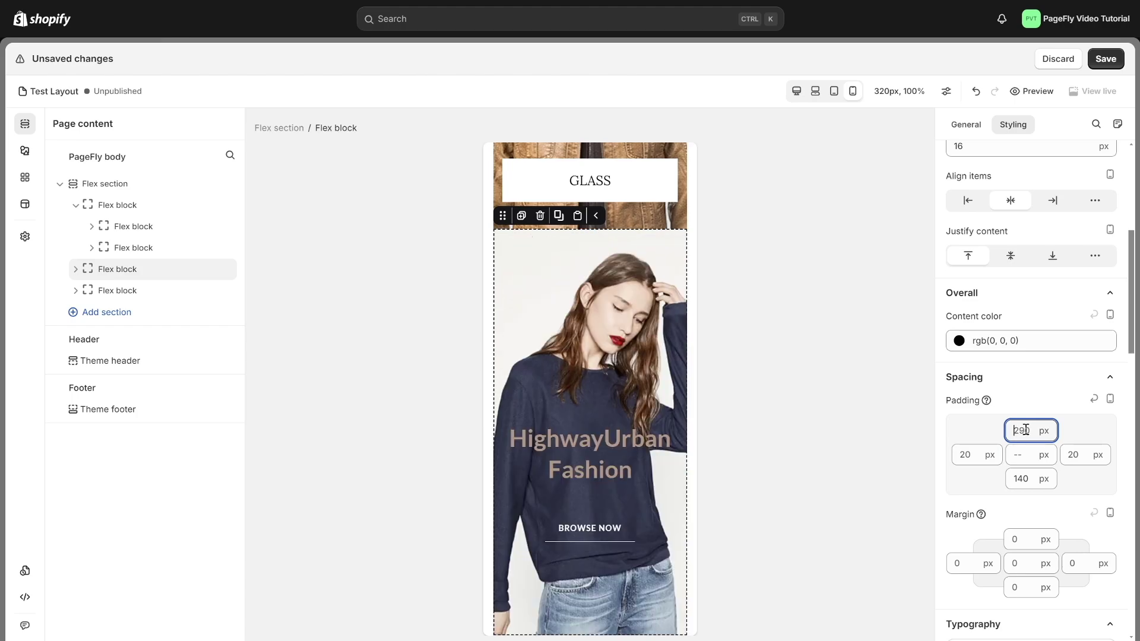
click(1030, 476)
scroll(587, 386, down, 5)
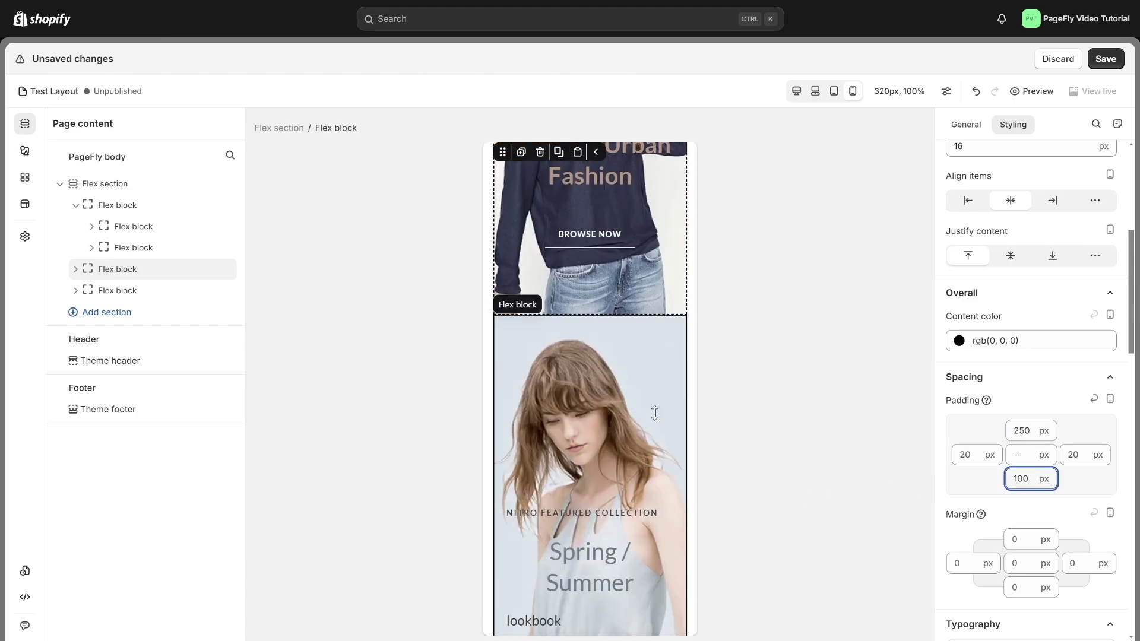
click(588, 416)
text(250)
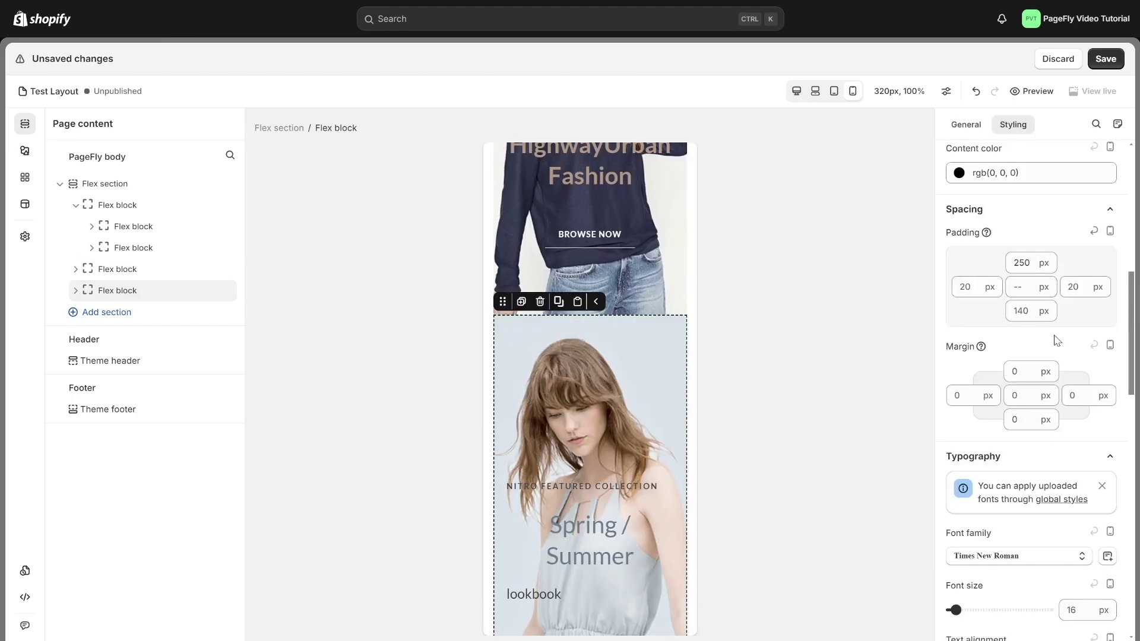
scroll(1056, 341, up, 5)
click(1011, 305)
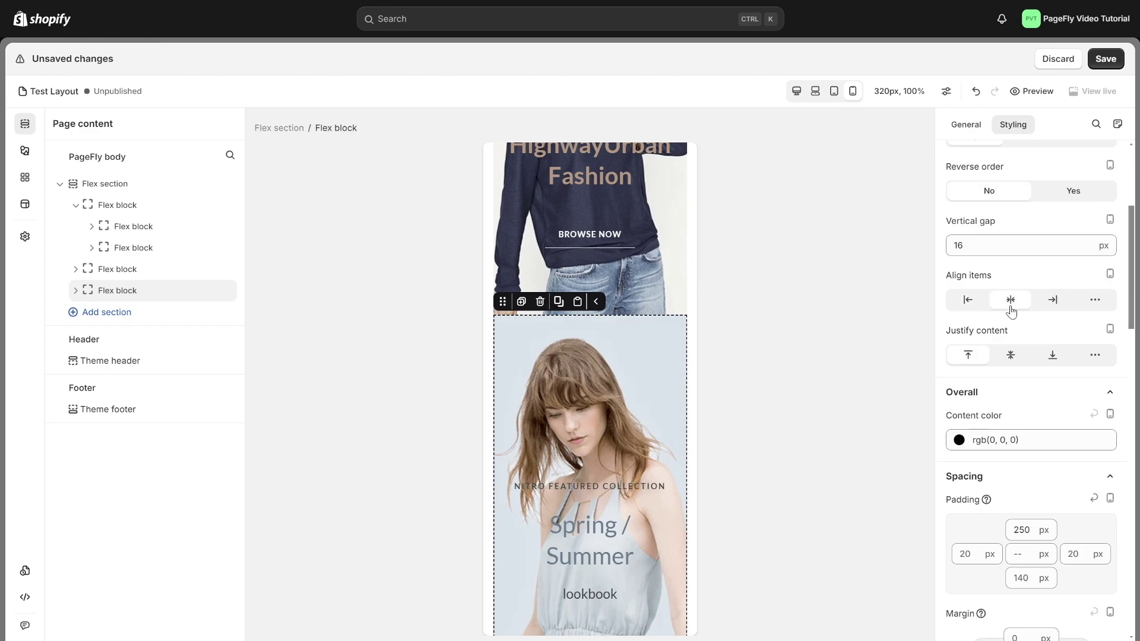
Set the flex section's mobile vertical gap between stacked blocks to 30 px
click(696, 282)
scroll(973, 416, down, 2)
click(974, 395)
text(30)
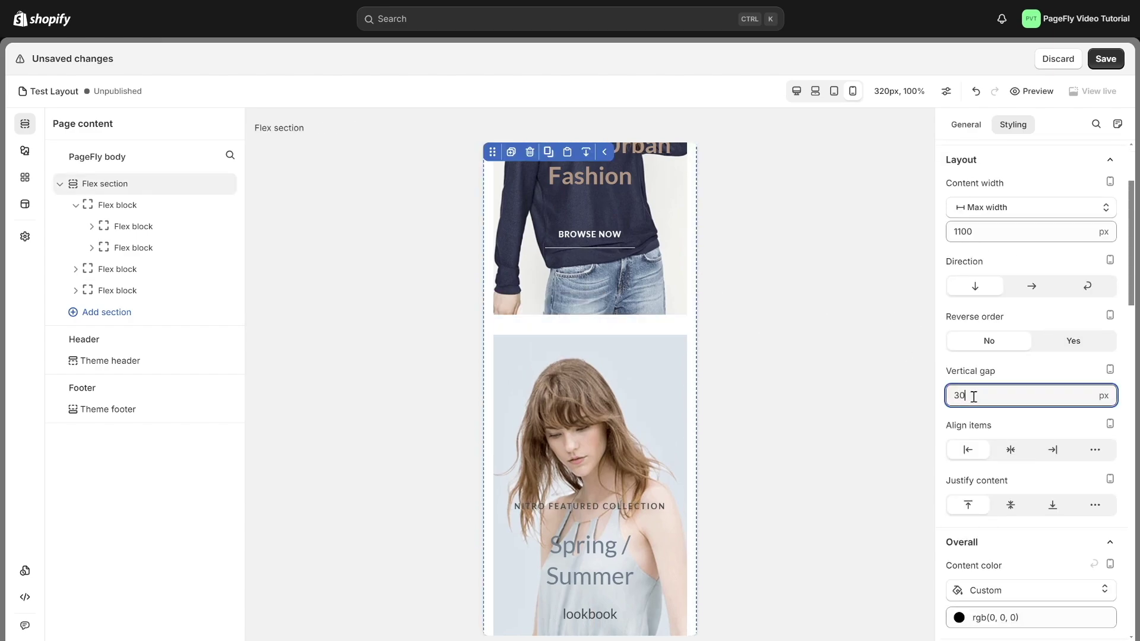
scroll(547, 356, down, 5)
scroll(585, 400, up, 5)
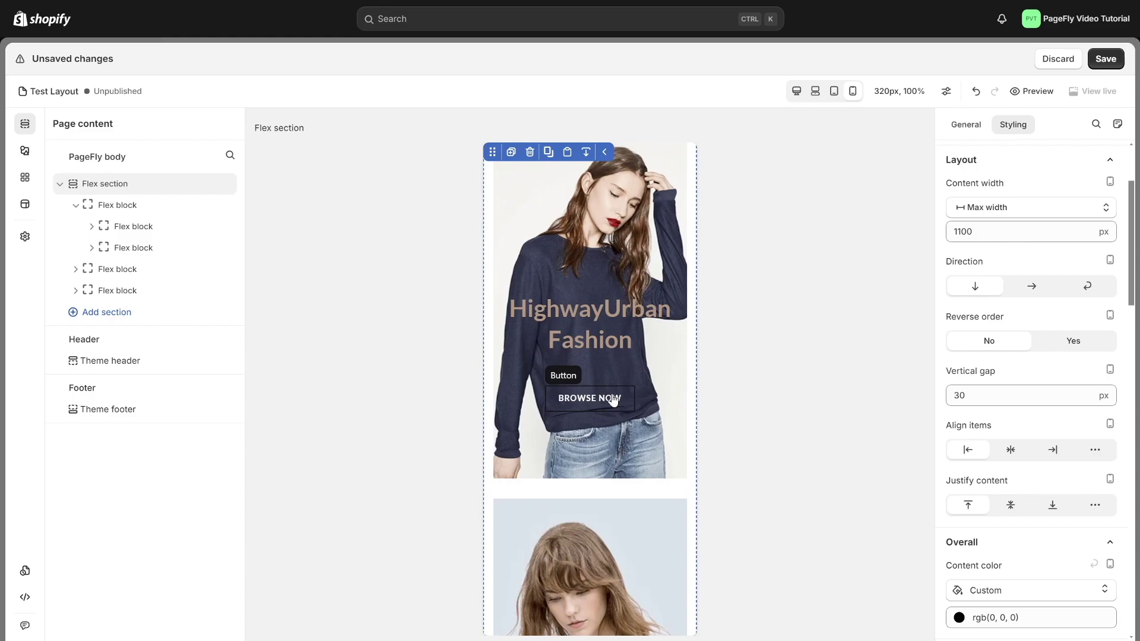
scroll(614, 399, down, 10)
scroll(615, 399, up, 1)
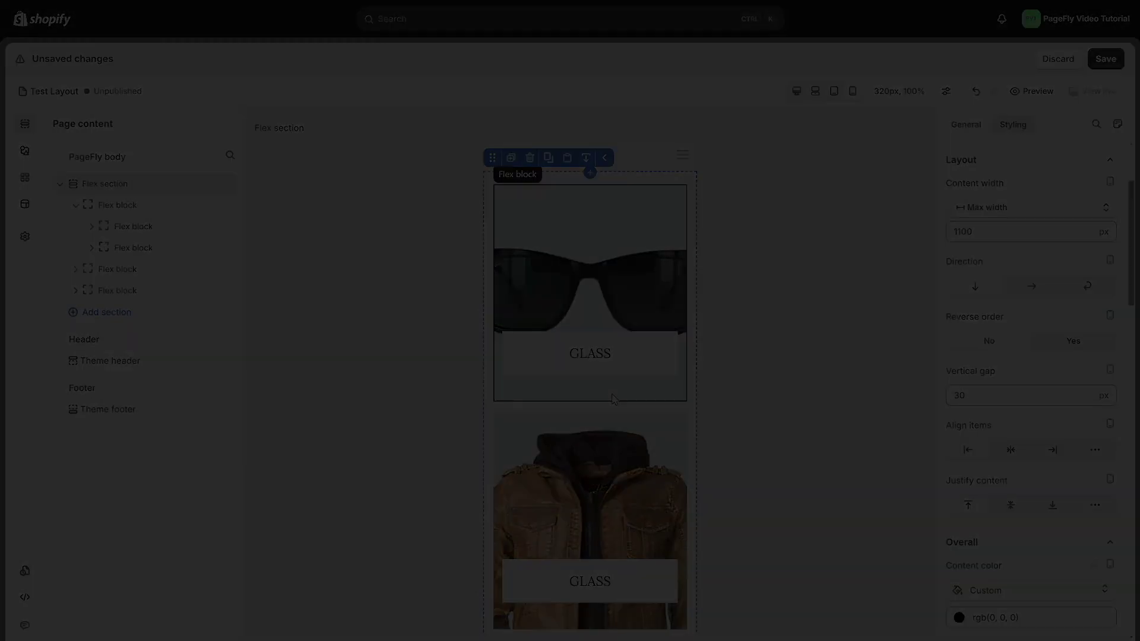